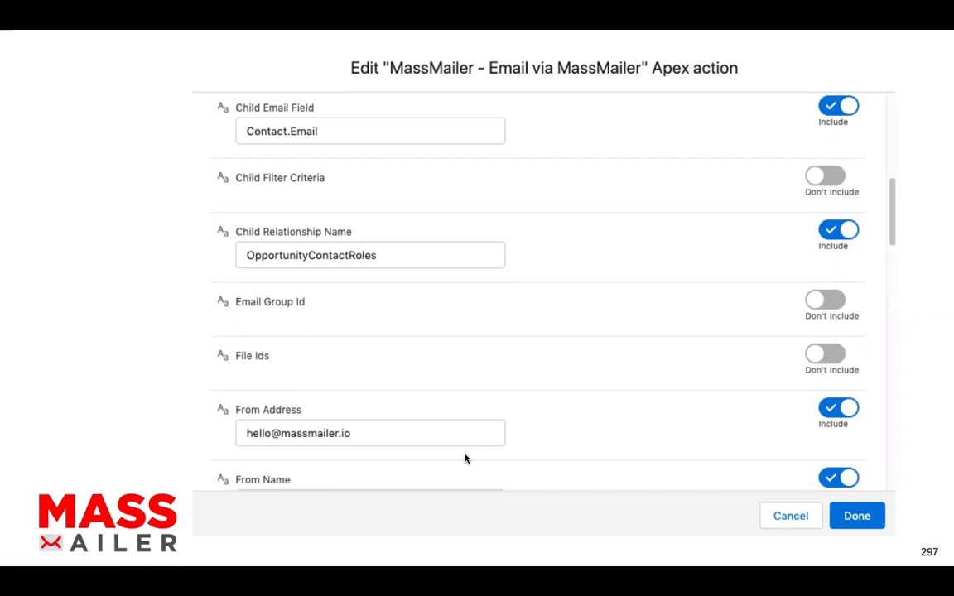
- Exit the slideshow to edit slide 4, the MassMailer Apex action screenshot
key(Escape)
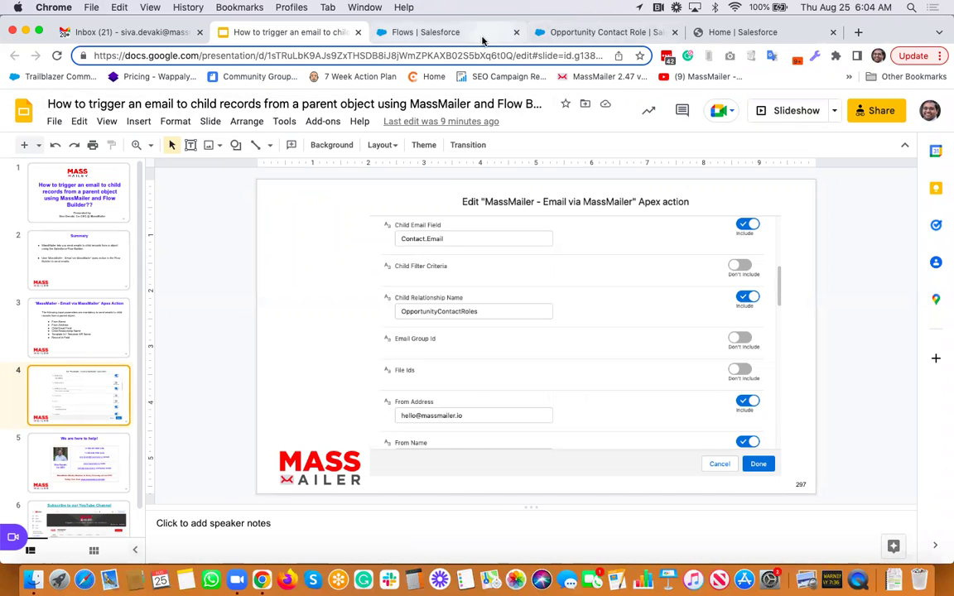
- Open the Opportunity to OpportunityContactRole Flow and review its Closed Won start trigger without changing it
click(448, 33)
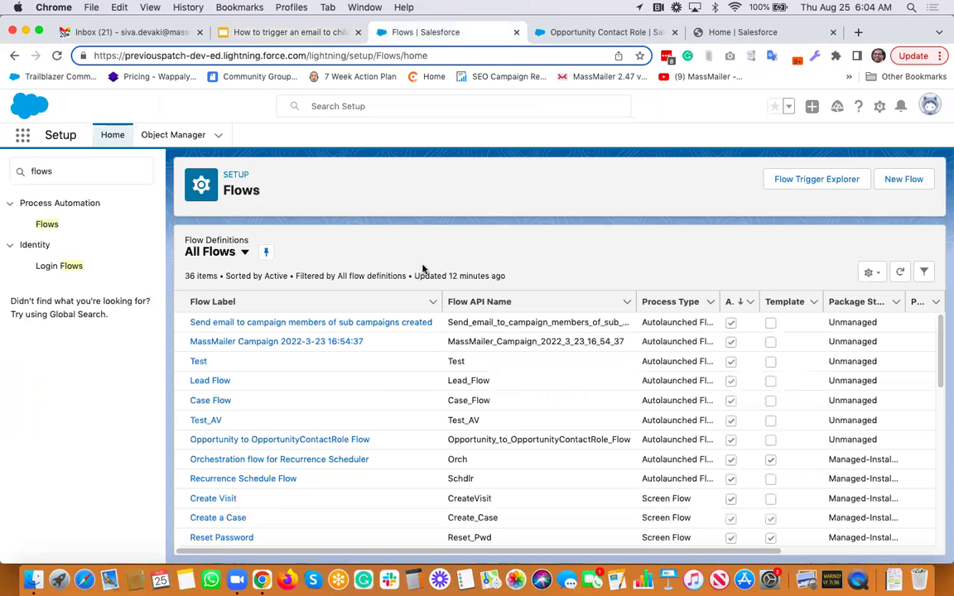
click(295, 445)
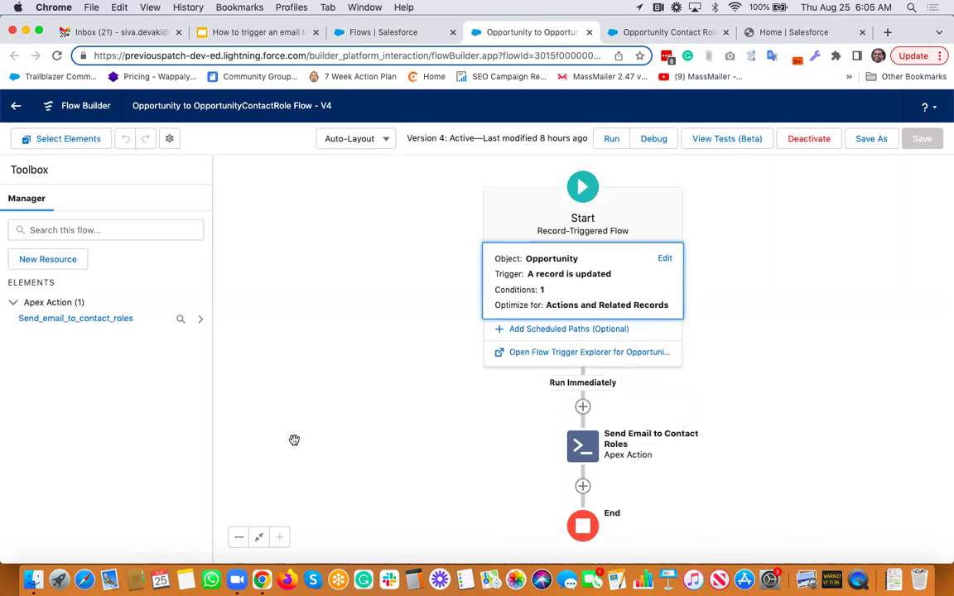
click(607, 272)
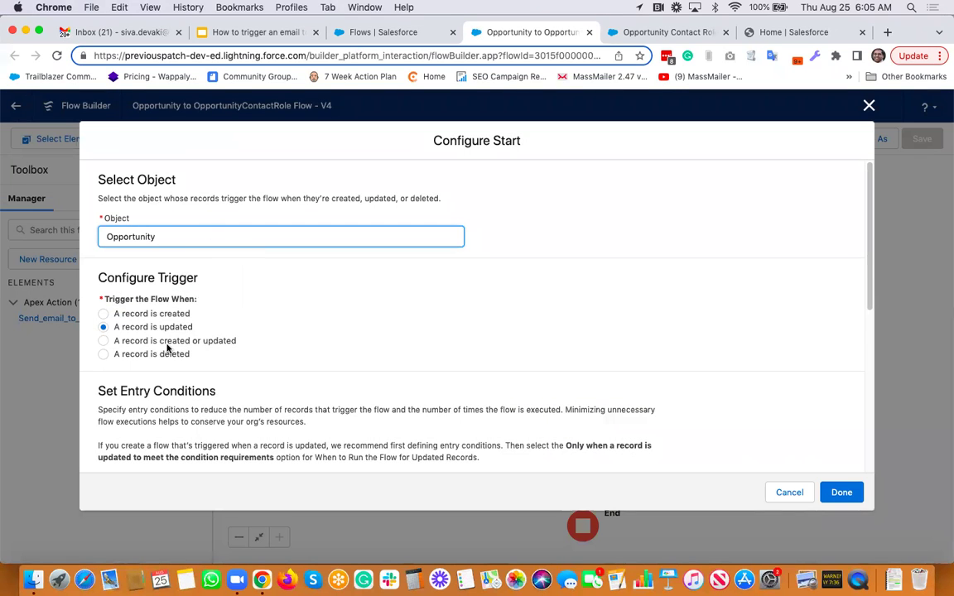
scroll(297, 353, down, 3)
scroll(296, 353, down, 3)
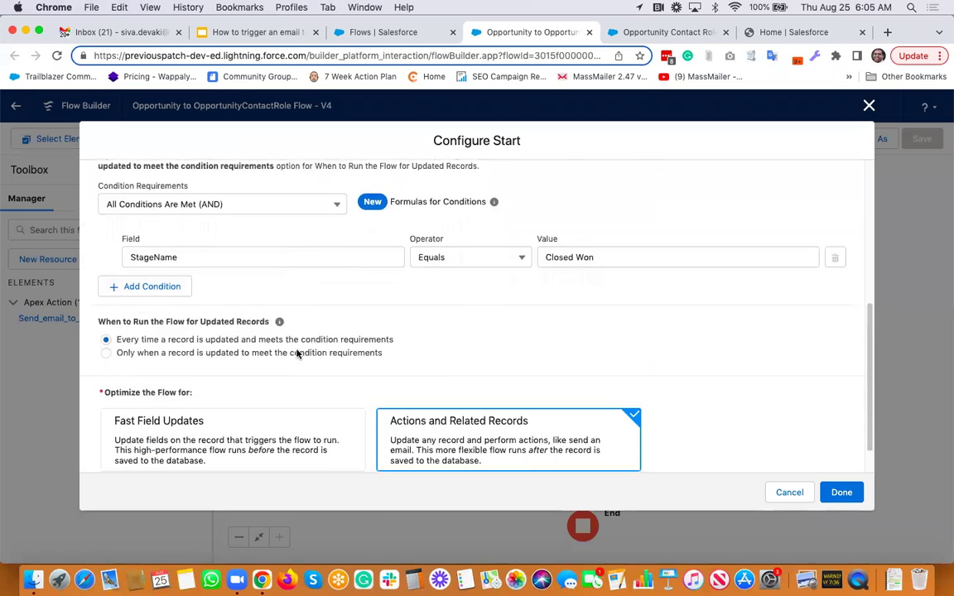
scroll(298, 351, up, 1)
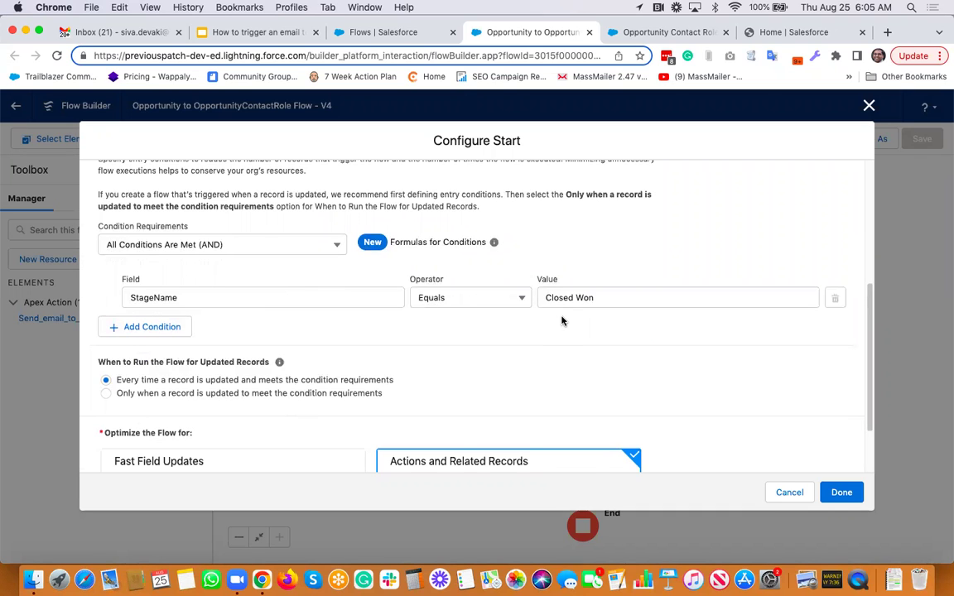
scroll(562, 321, down, 1)
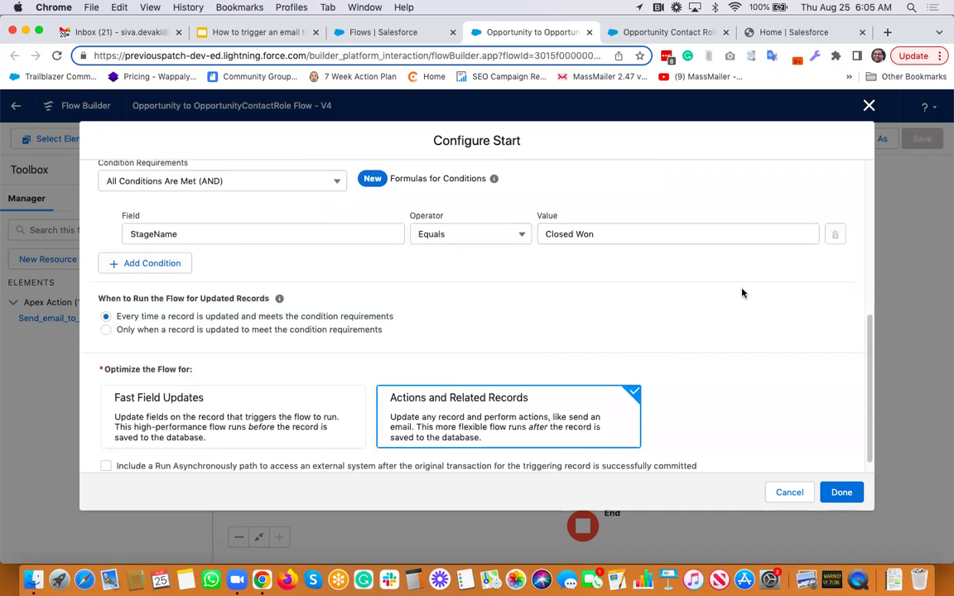
scroll(742, 293, up, 5)
scroll(629, 223, up, 3)
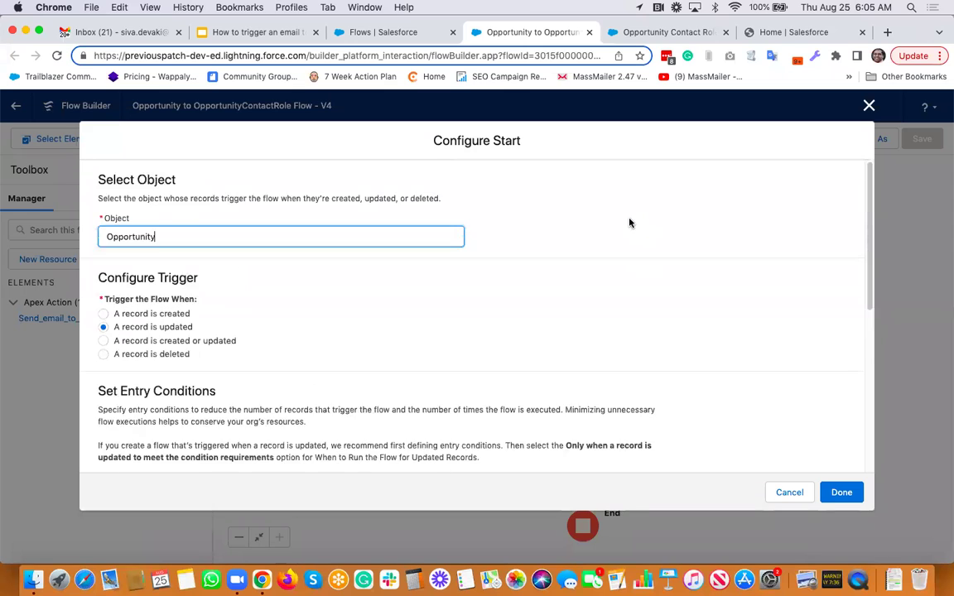
scroll(629, 223, down, 8)
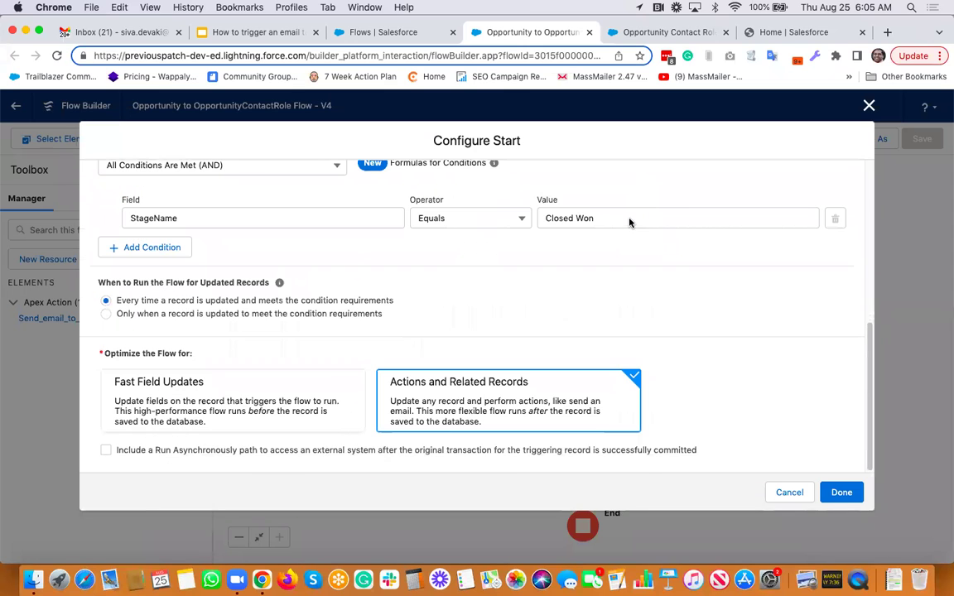
click(789, 492)
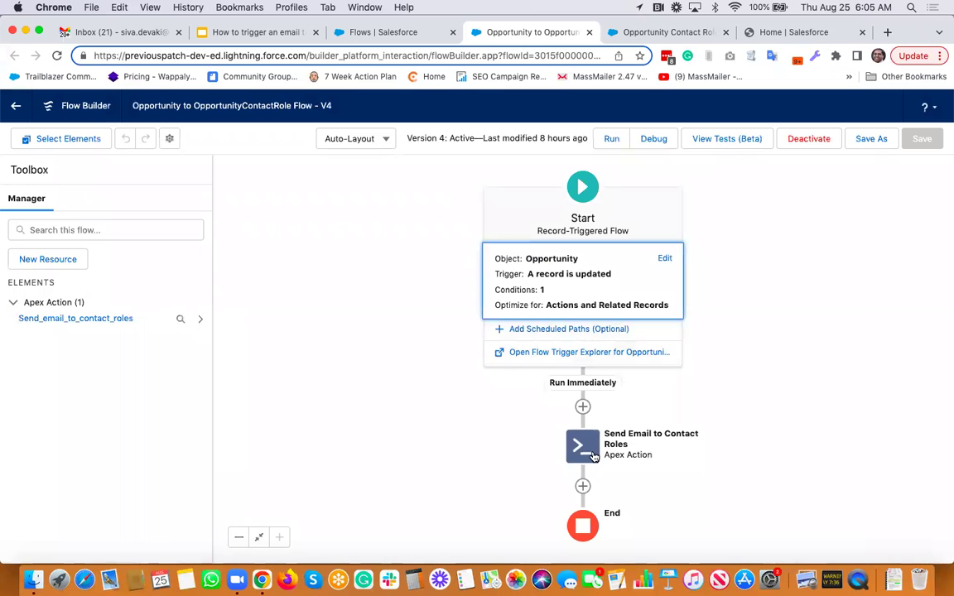
- Review the Send Email to Contact Roles action's inputs unchanged, then view the OpportunityContactRole object details
click(593, 455)
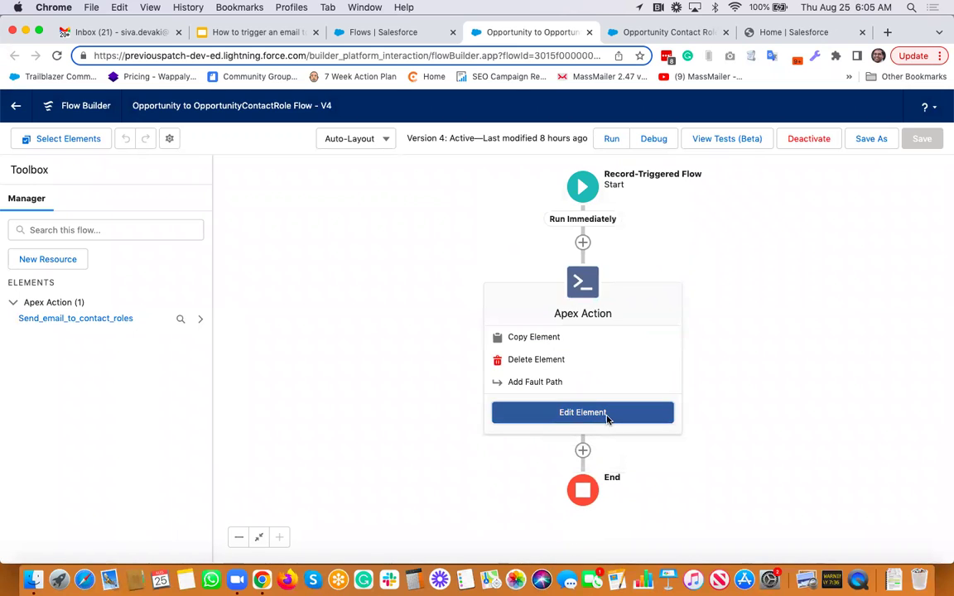
click(607, 420)
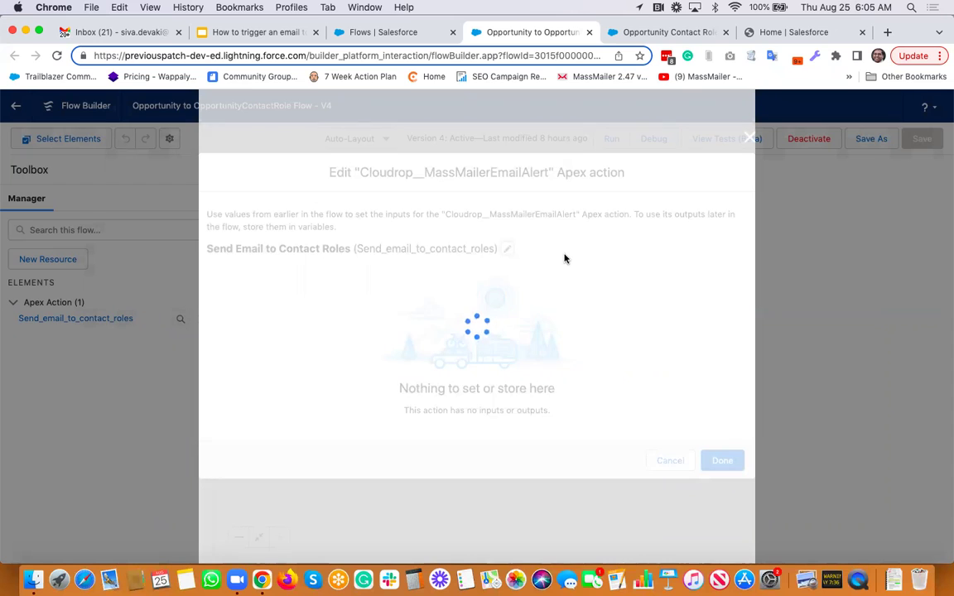
scroll(564, 259, down, 5)
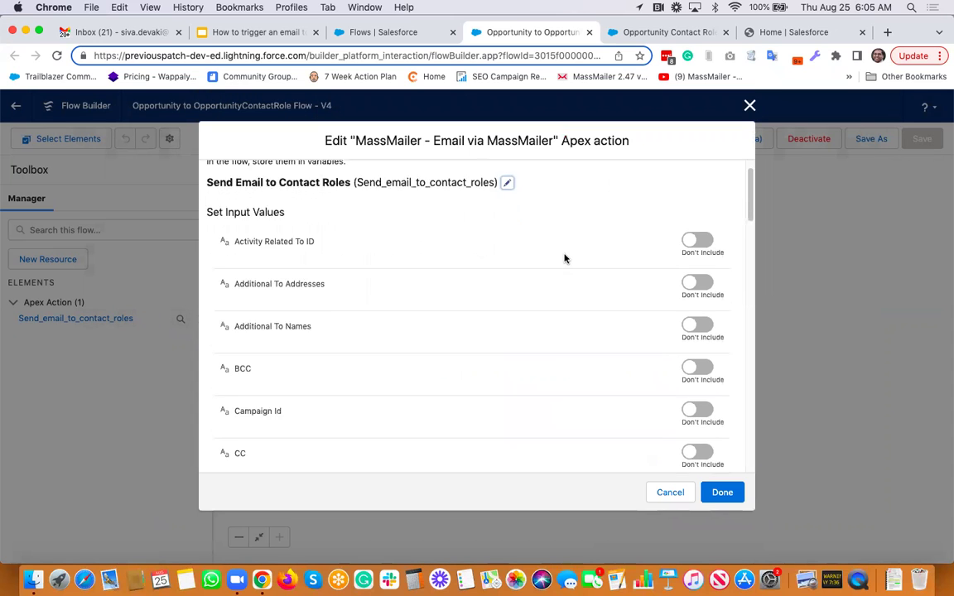
scroll(565, 259, down, 3)
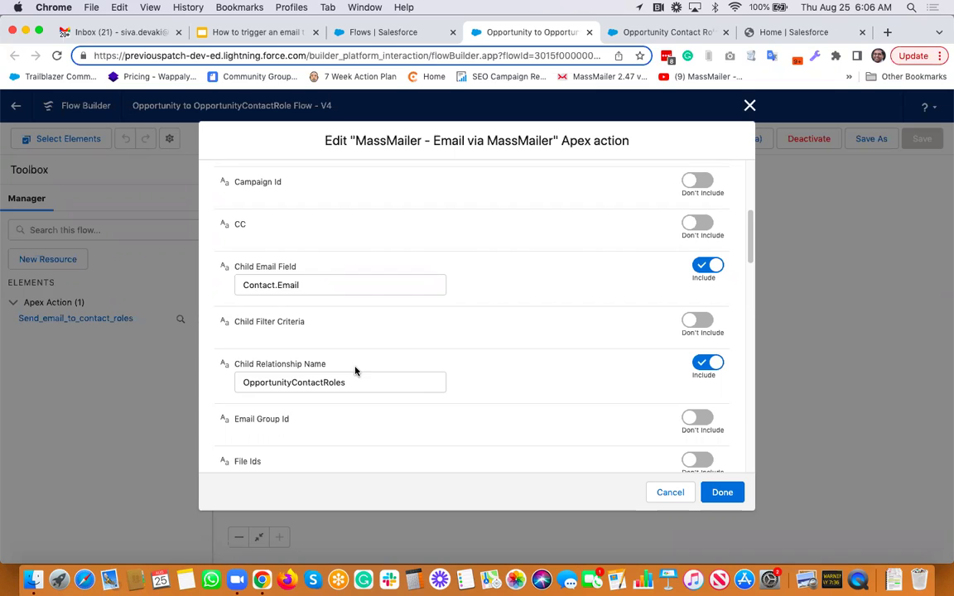
scroll(355, 371, down, 2)
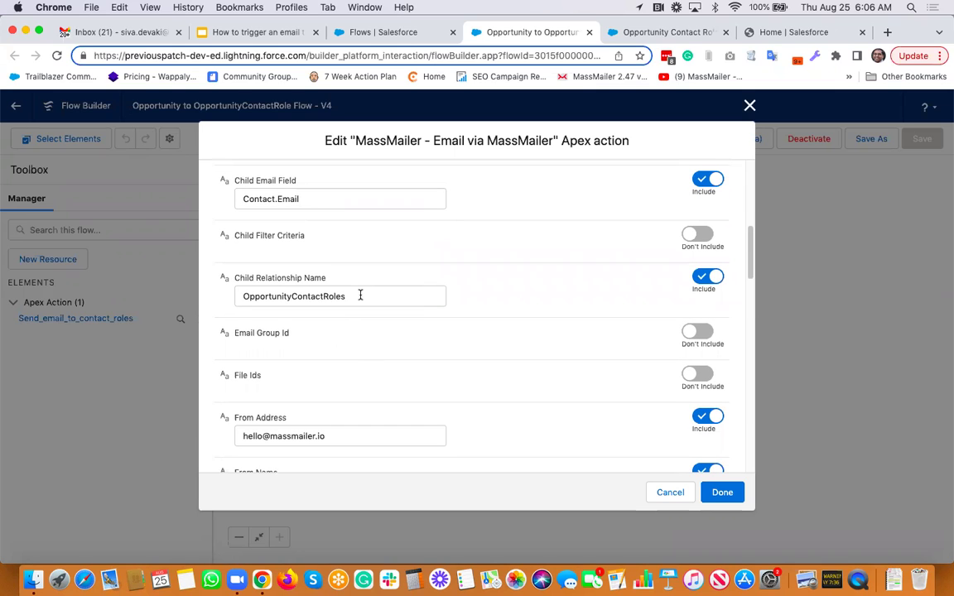
scroll(360, 295, down, 4)
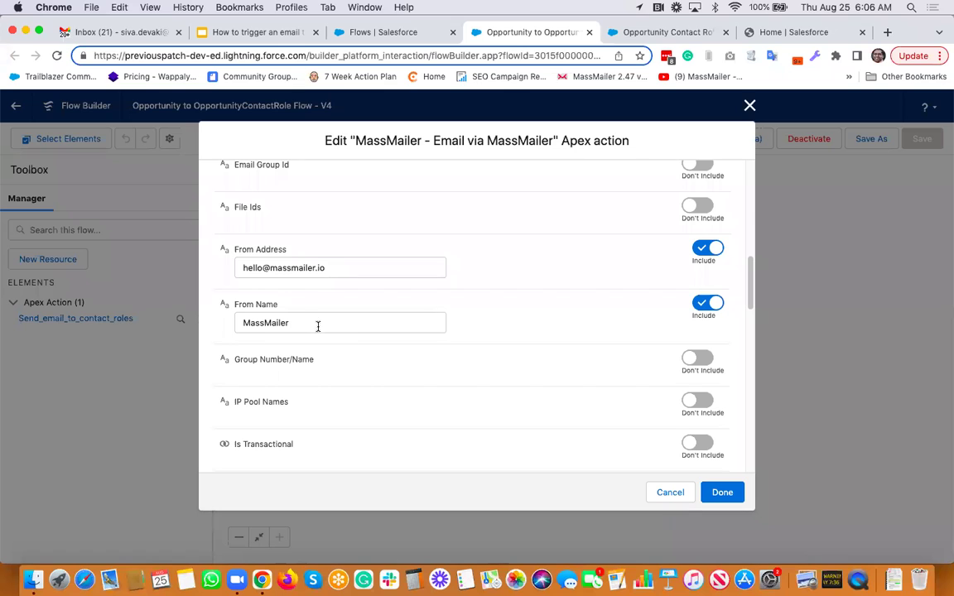
scroll(334, 317, down, 8)
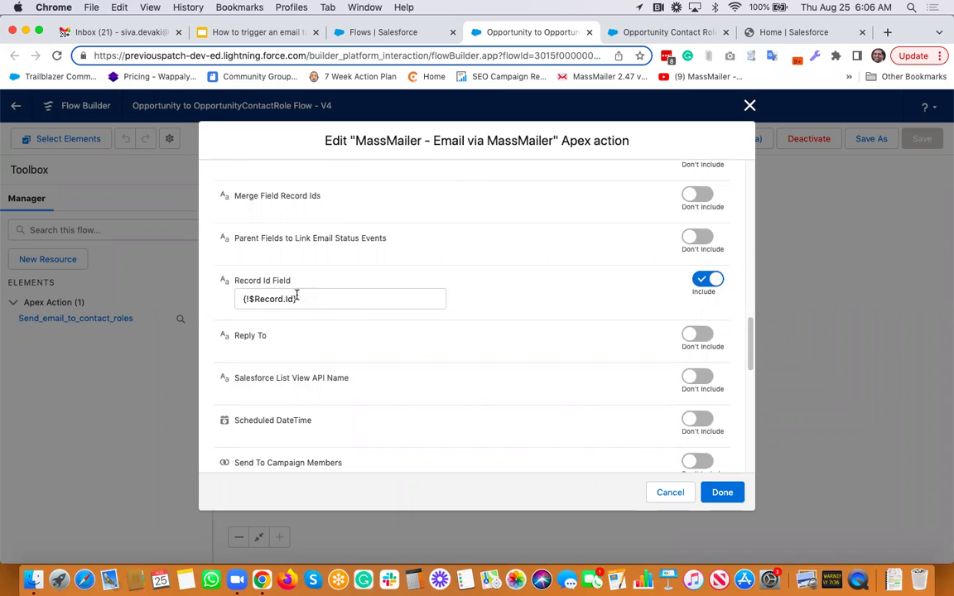
scroll(347, 350, down, 10)
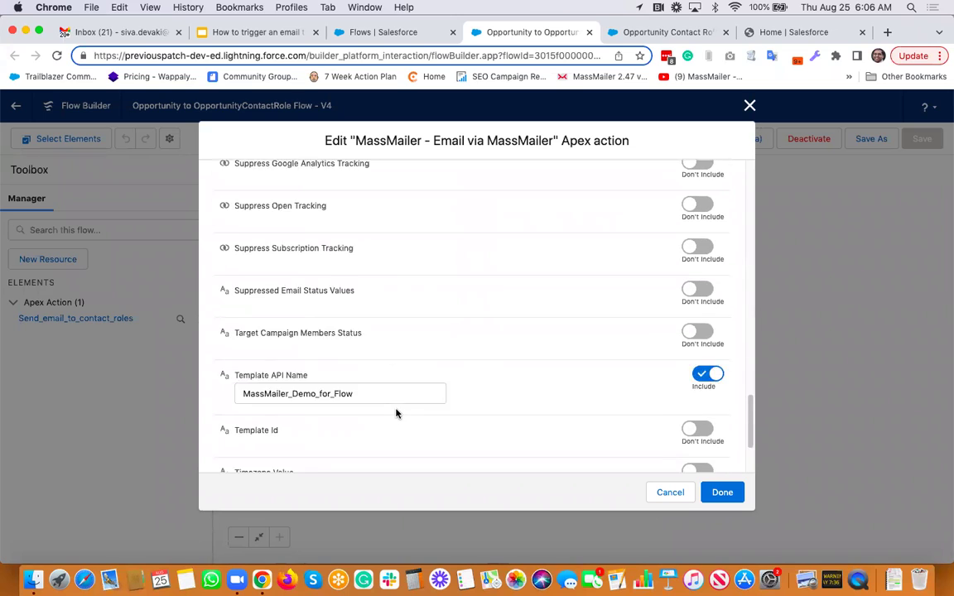
scroll(395, 413, down, 2)
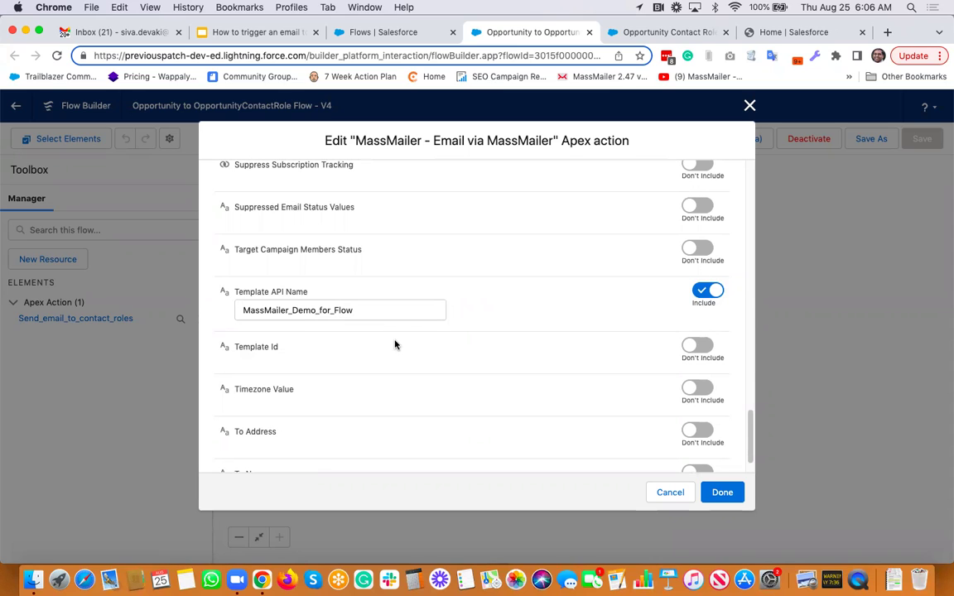
scroll(395, 344, down, 1)
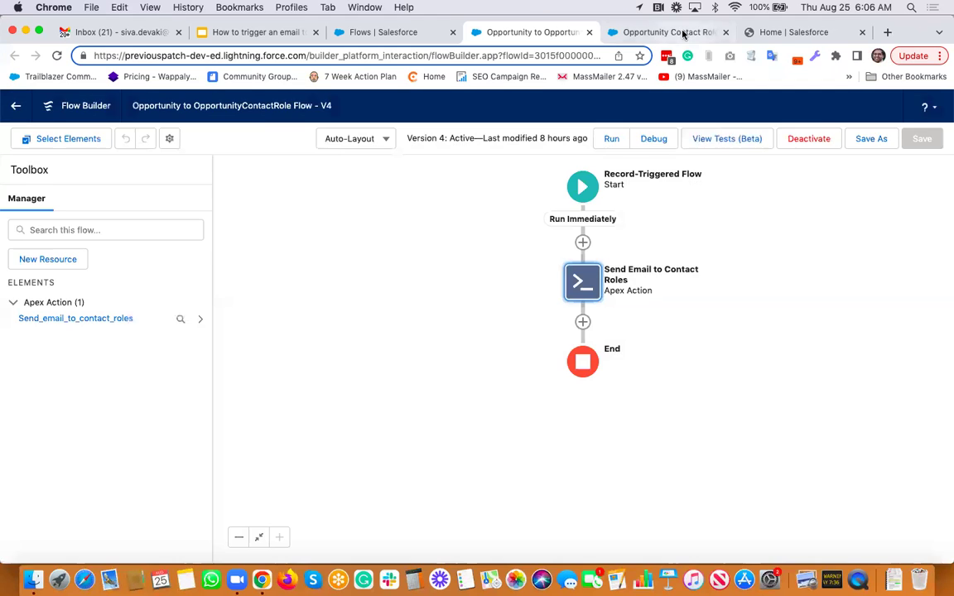
click(667, 32)
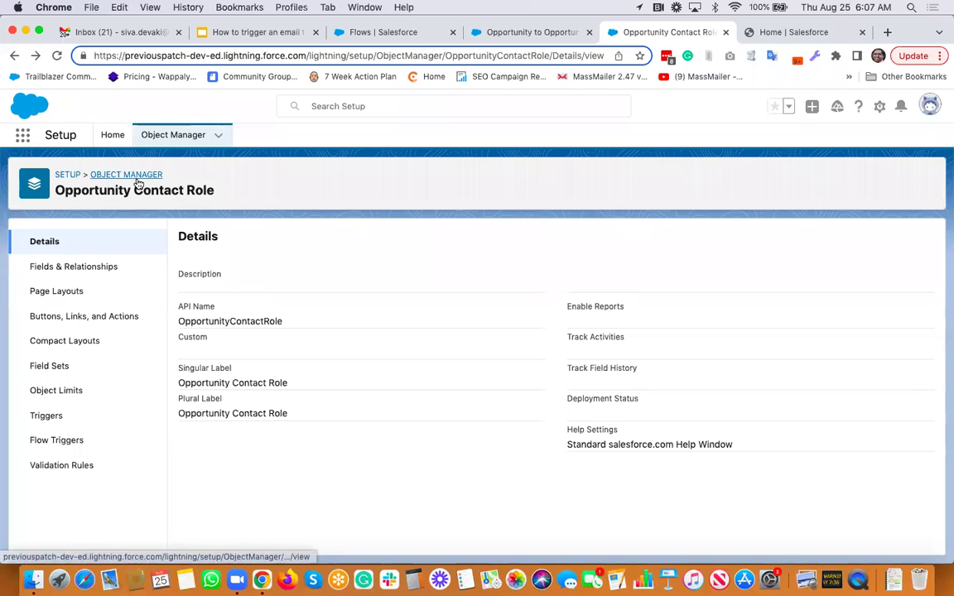
- List the Opportunity Contact Role fields, including Contact, Opportunity, Primary and Role
drag(179, 323, 281, 323)
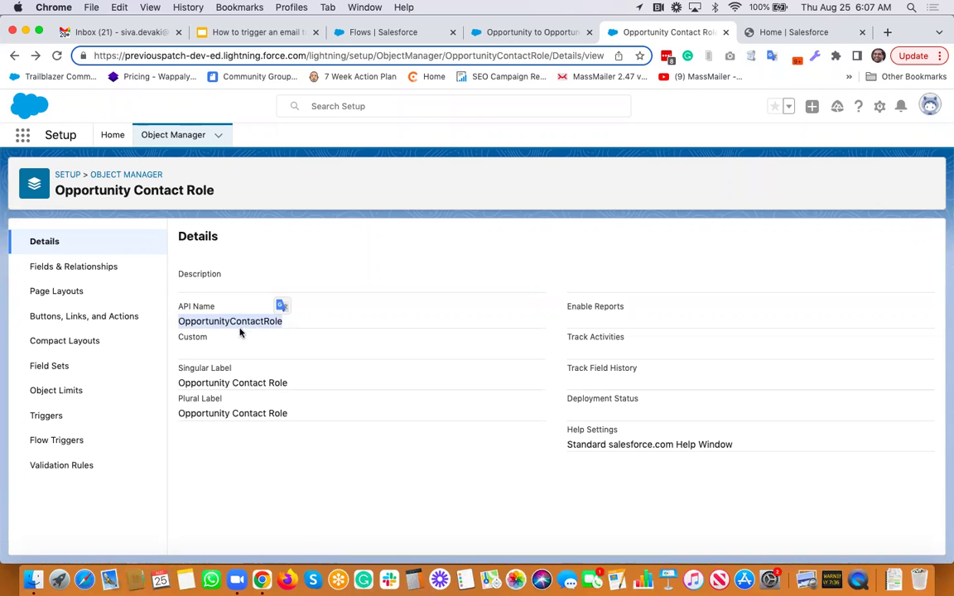
click(201, 312)
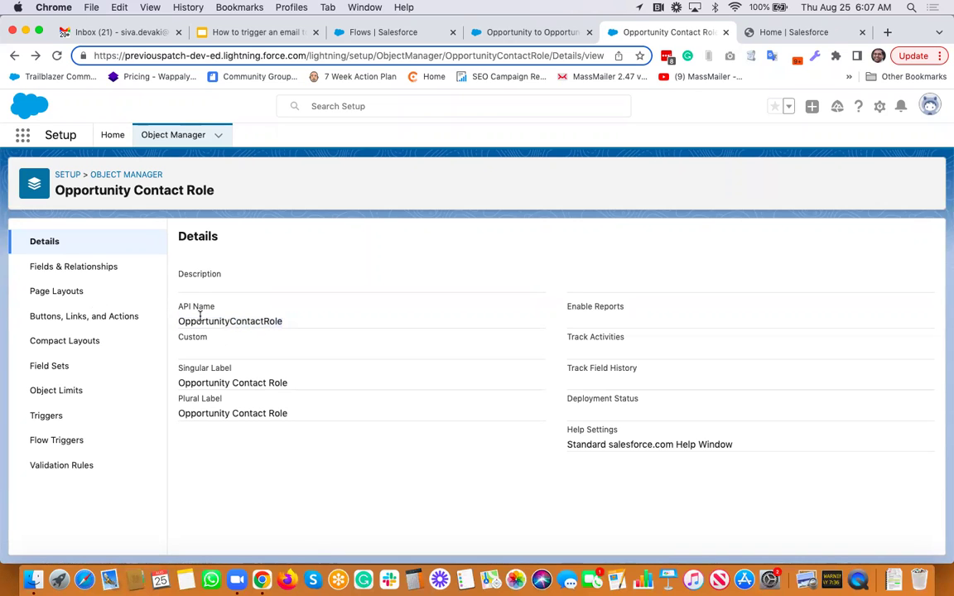
click(64, 269)
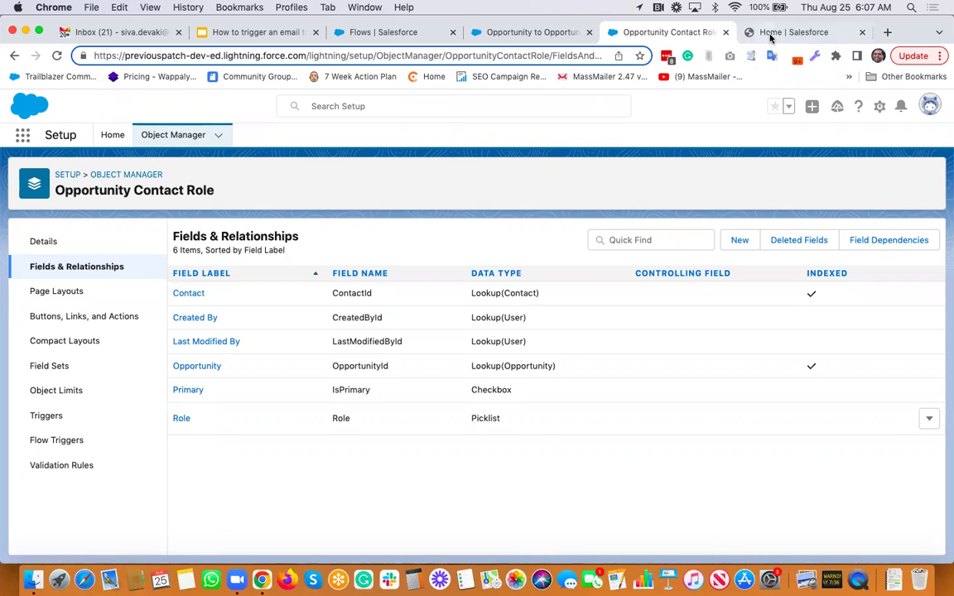
- Open MM Demo Opportunity from the recently viewed opportunities
click(771, 33)
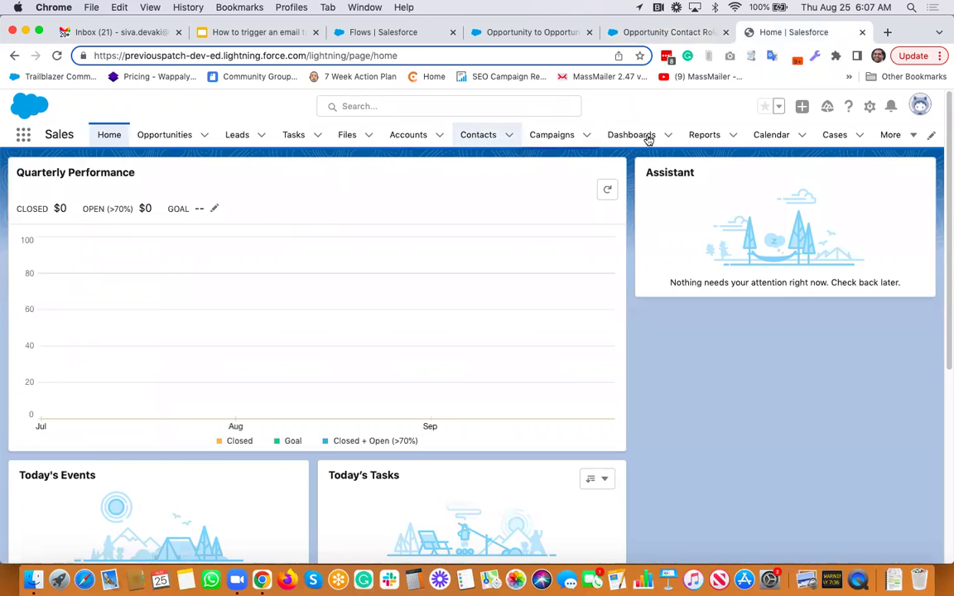
click(166, 137)
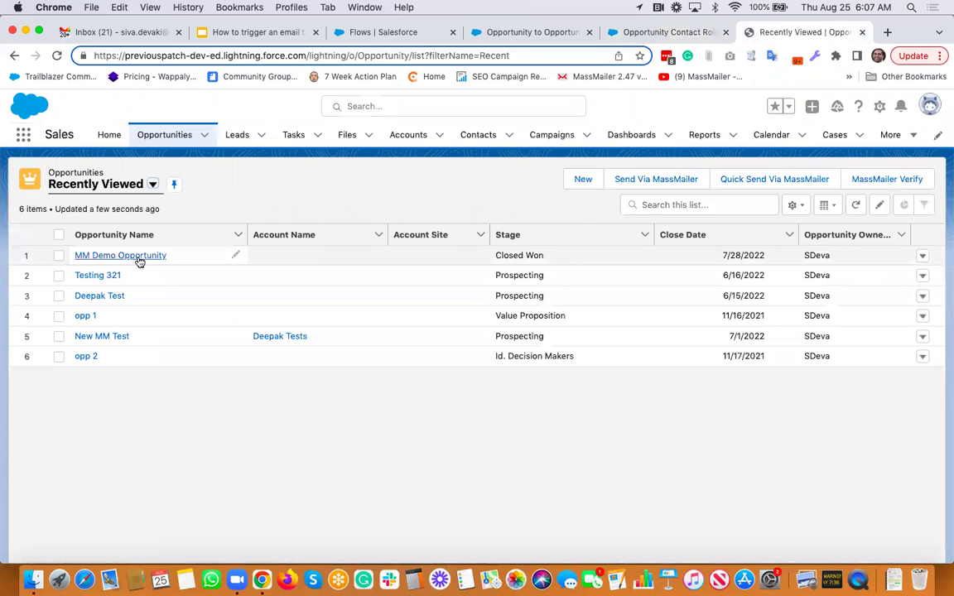
click(140, 258)
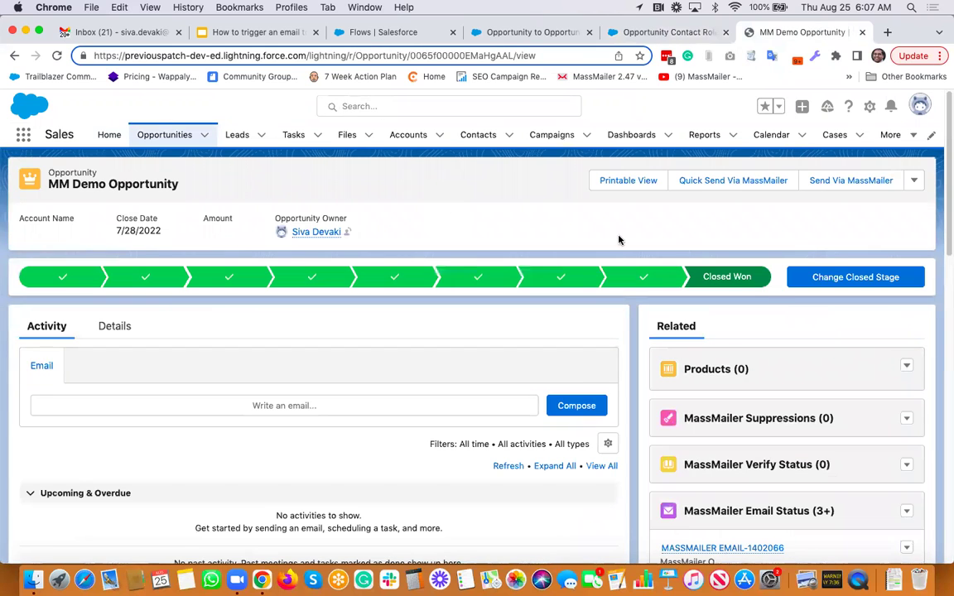
- Move MM Demo Opportunity back to the Proposal/Price Quote stage
click(569, 276)
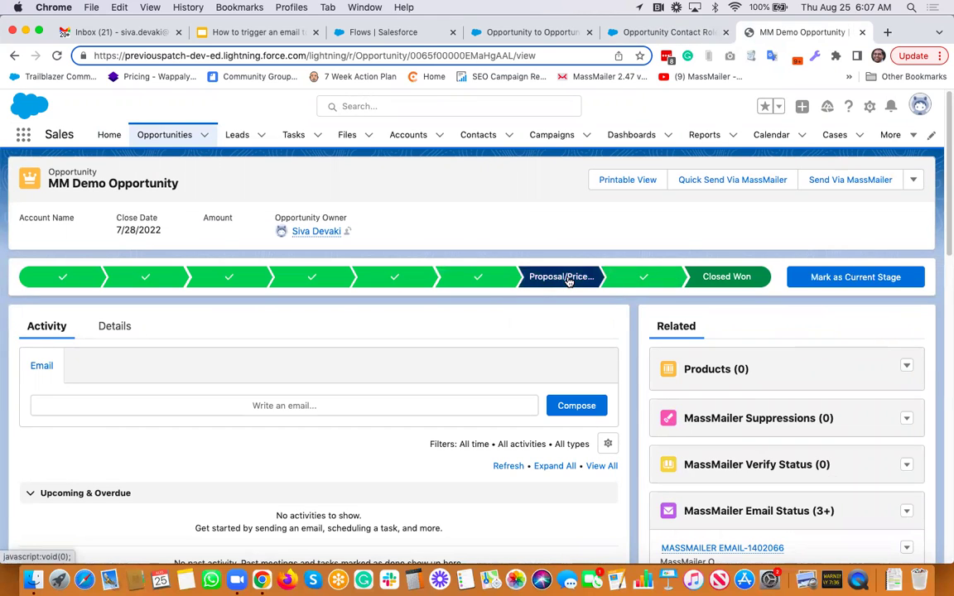
click(870, 279)
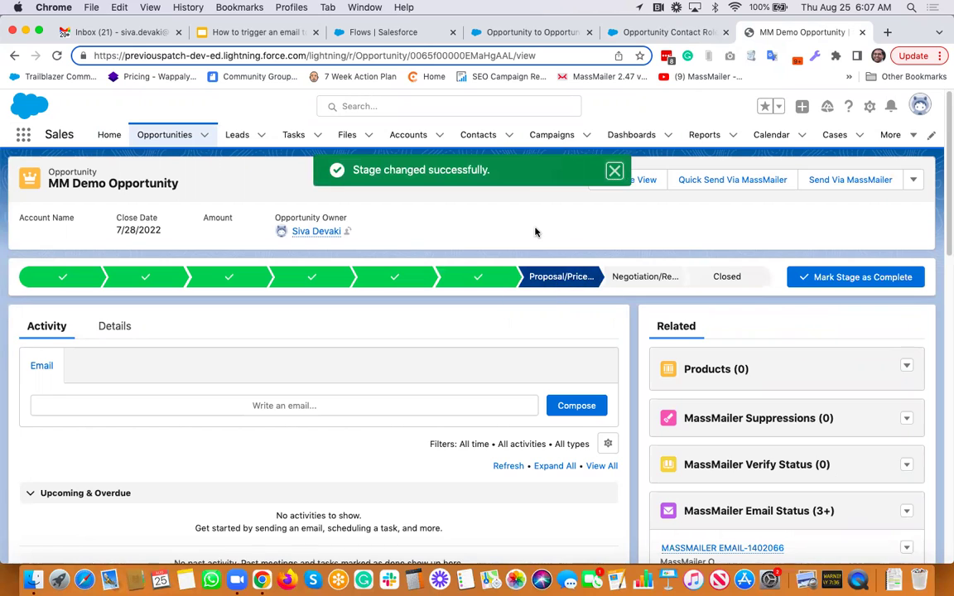
click(615, 171)
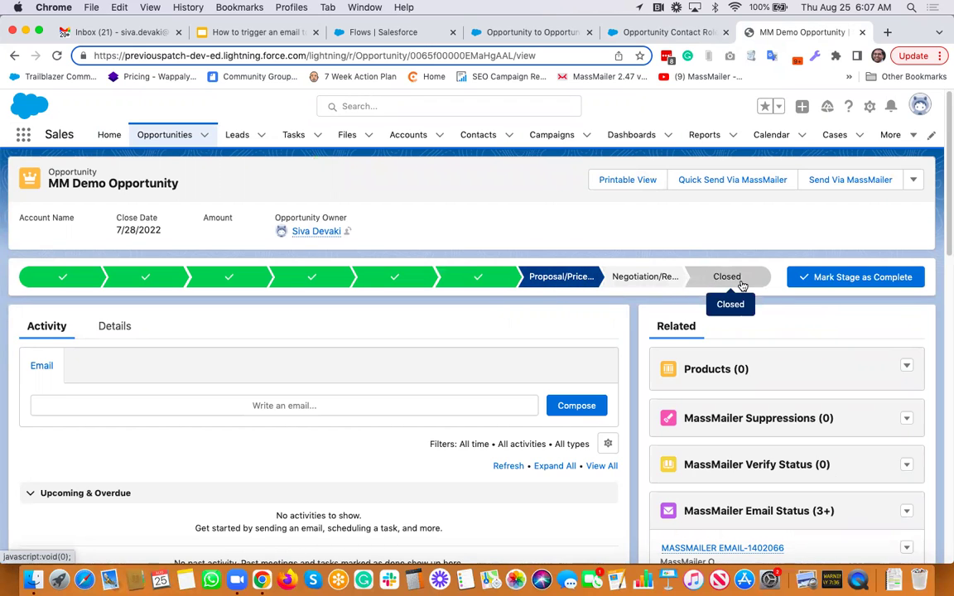
scroll(485, 207, down, 3)
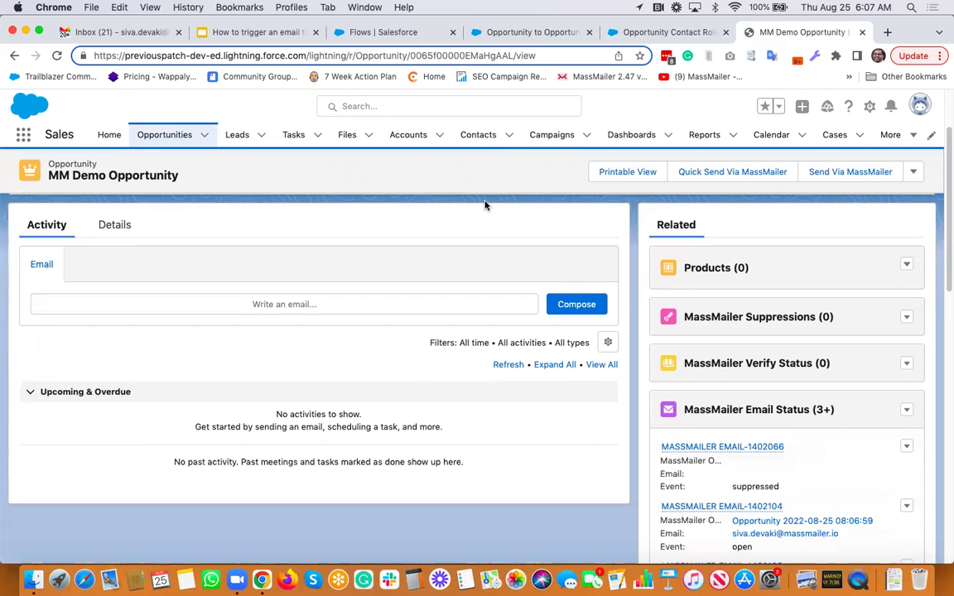
click(494, 370)
scroll(494, 370, down, 5)
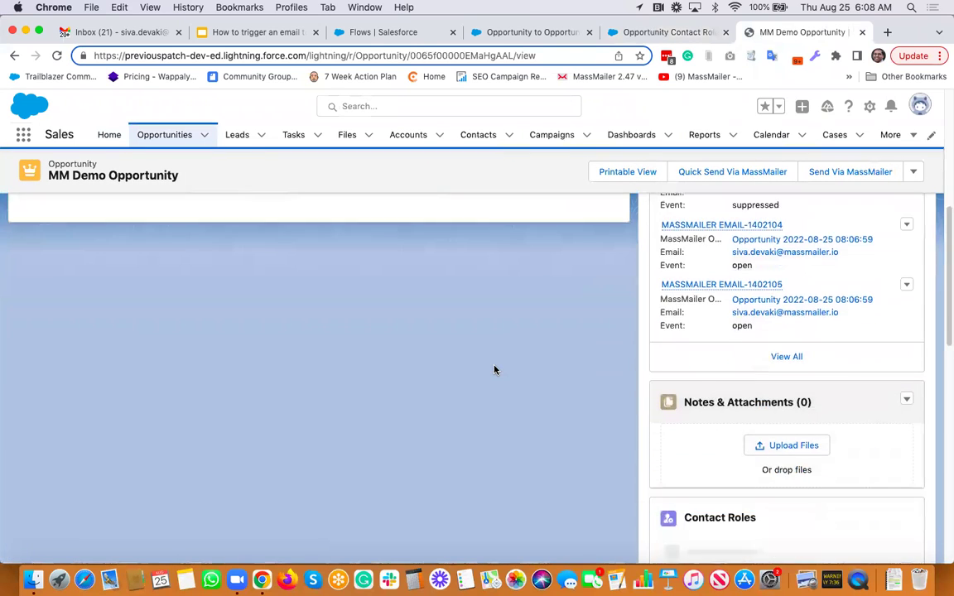
scroll(494, 370, down, 5)
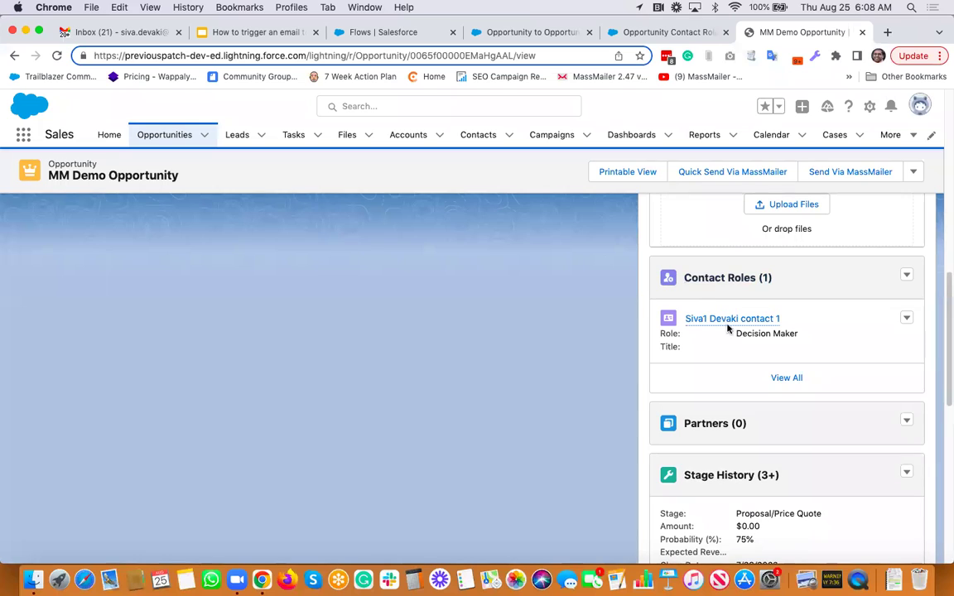
mouse_move(735, 322)
scroll(339, 298, up, 3)
scroll(339, 298, up, 5)
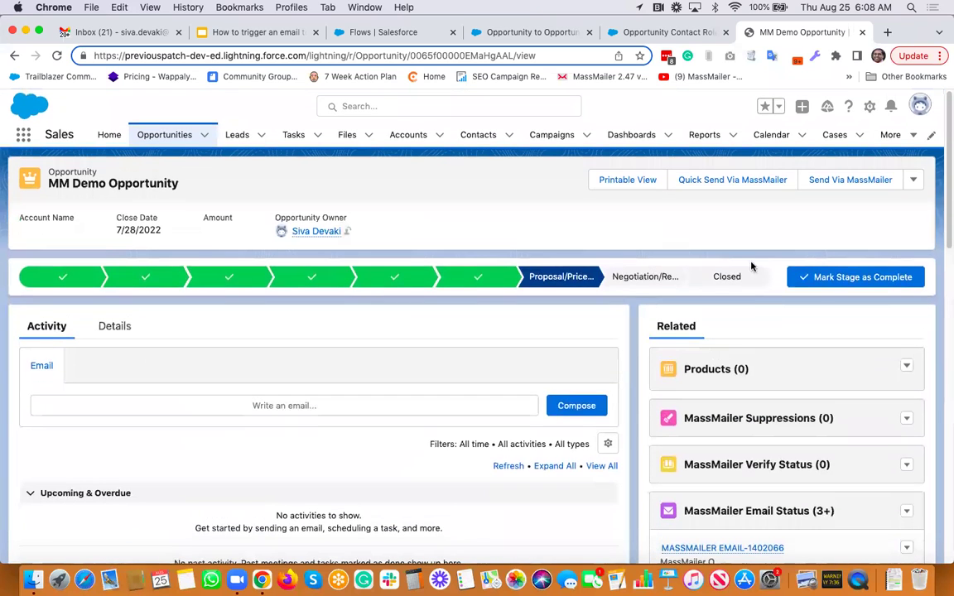
- Close MM Demo Opportunity with the Closed Won stage
click(728, 278)
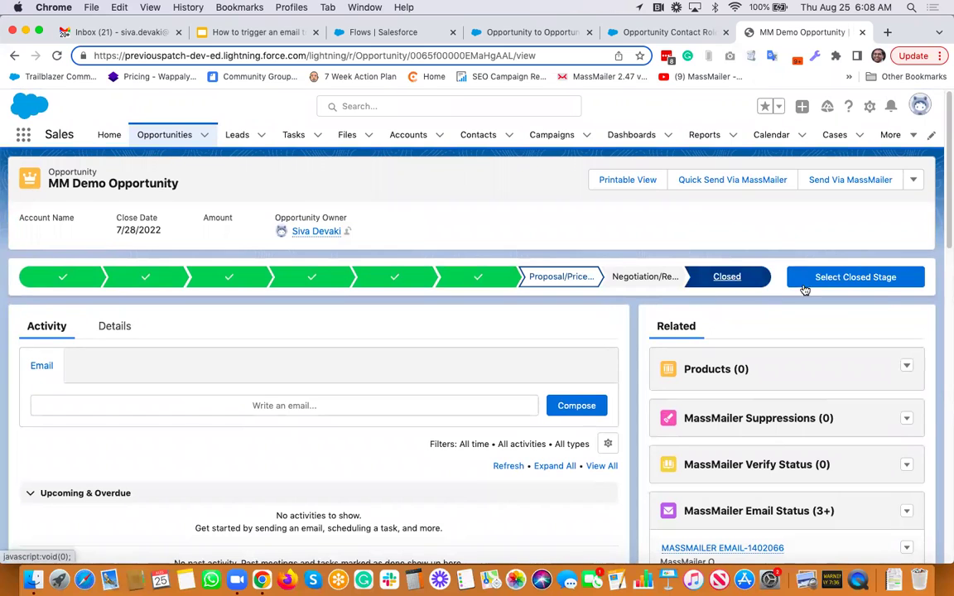
click(858, 279)
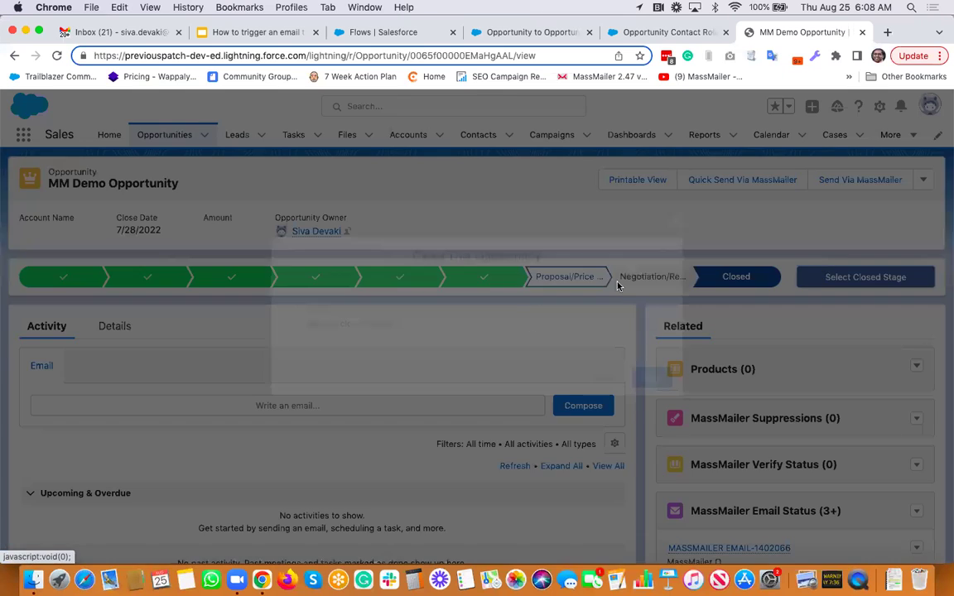
click(445, 324)
click(422, 336)
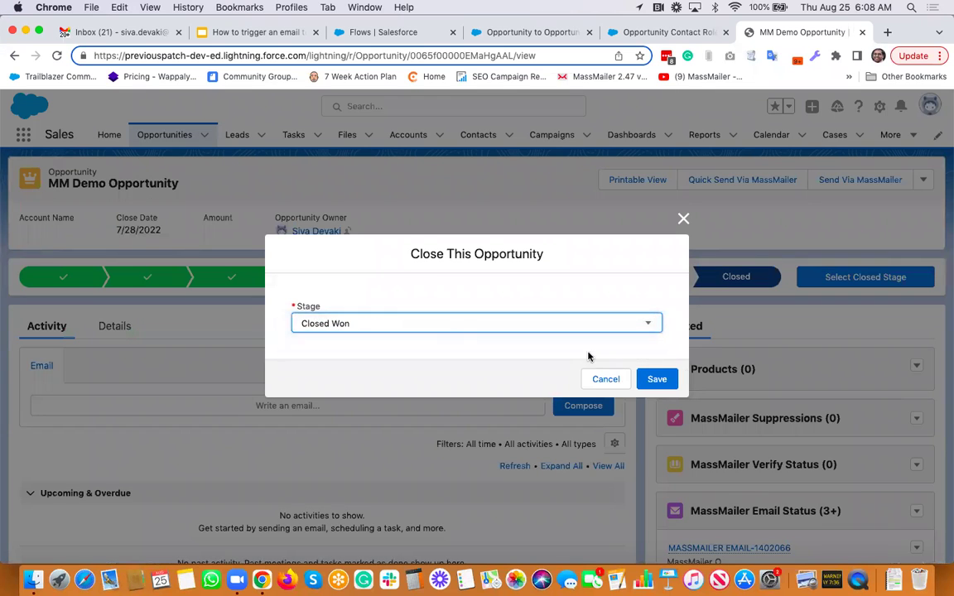
click(657, 379)
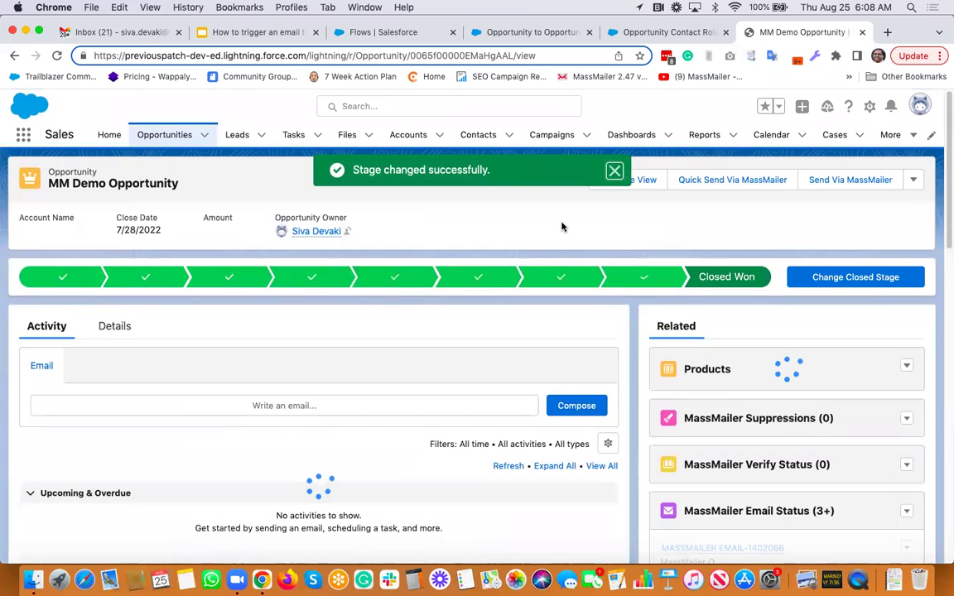
scroll(562, 227, down, 10)
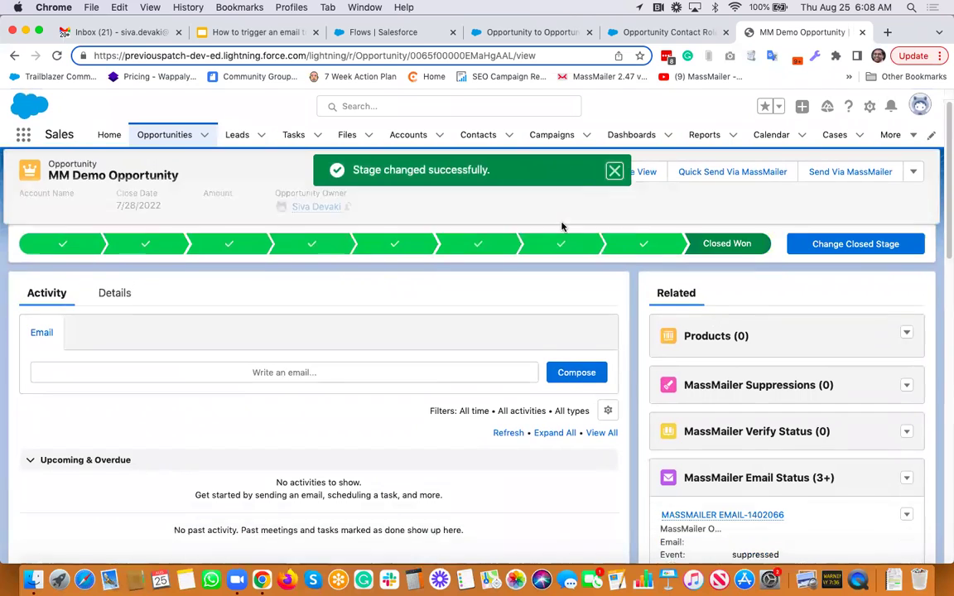
scroll(700, 403, down, 3)
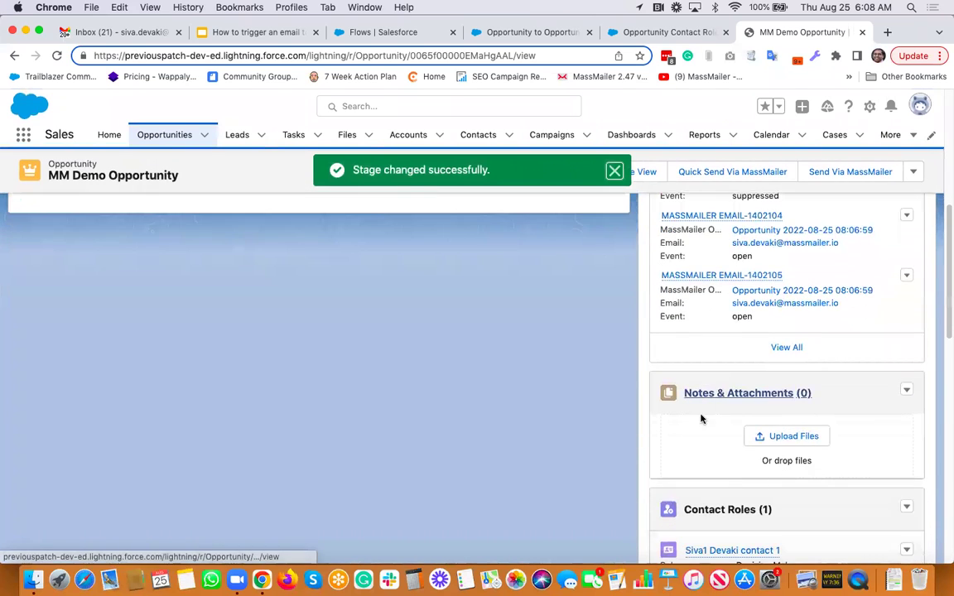
- Open the contact record and its 'MassMailer Demo for Flow' email from the activity timeline
click(732, 421)
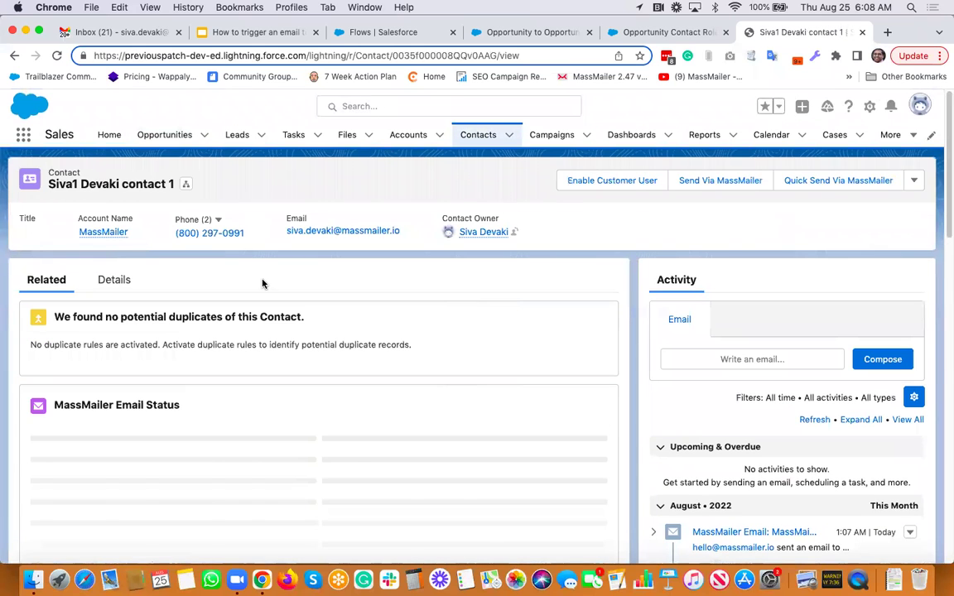
scroll(263, 285, down, 3)
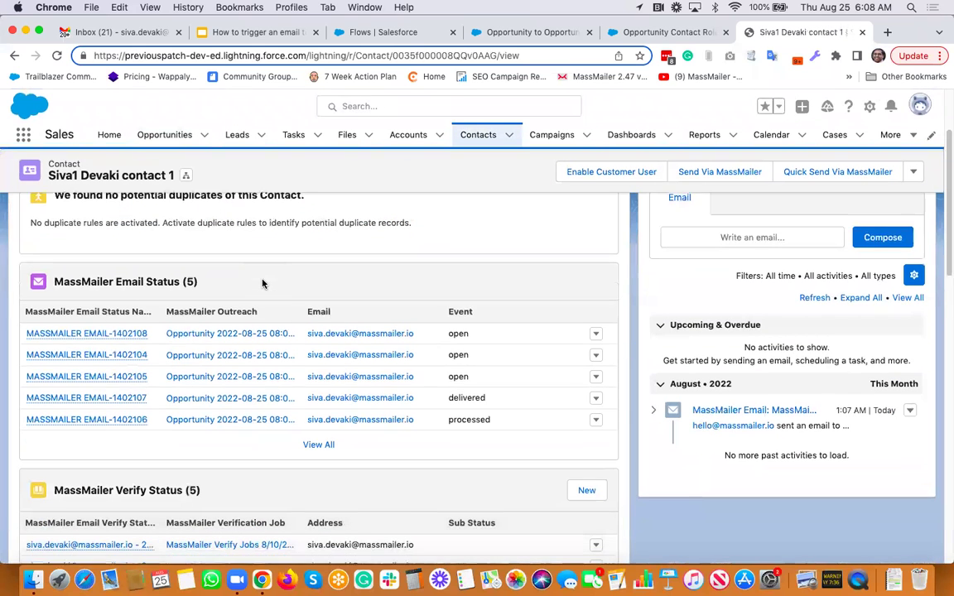
scroll(262, 284, down, 1)
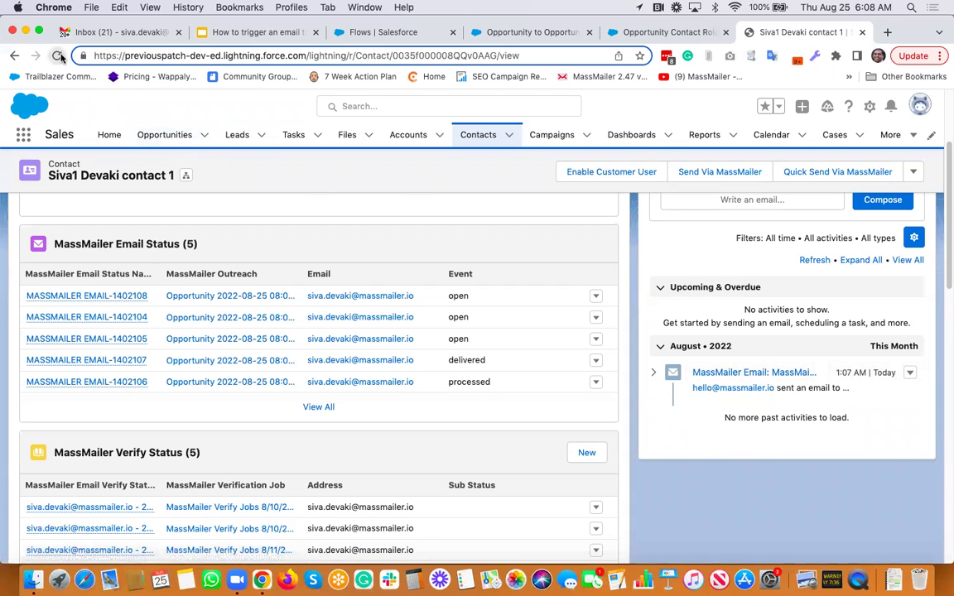
click(58, 55)
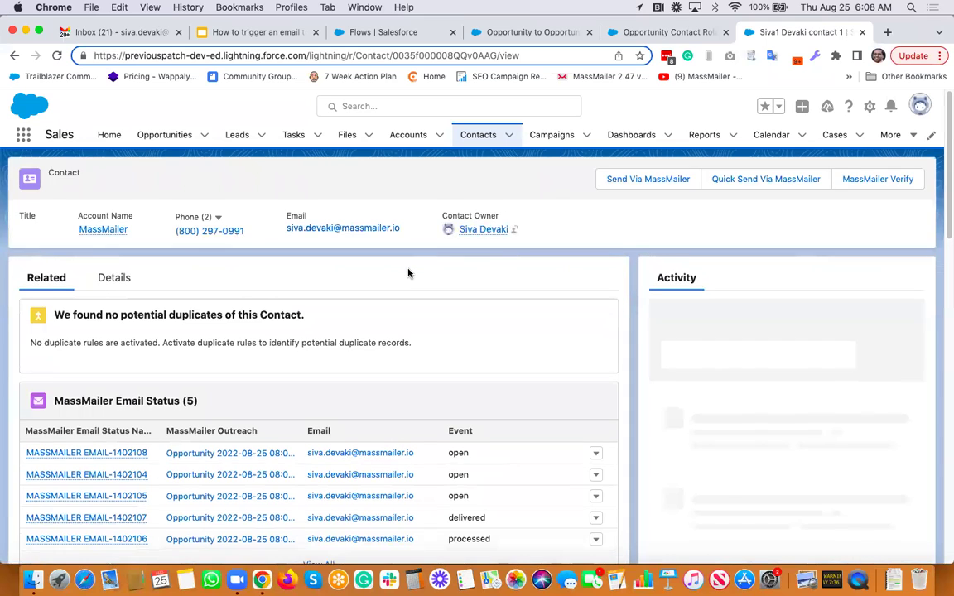
scroll(408, 273, down, 4)
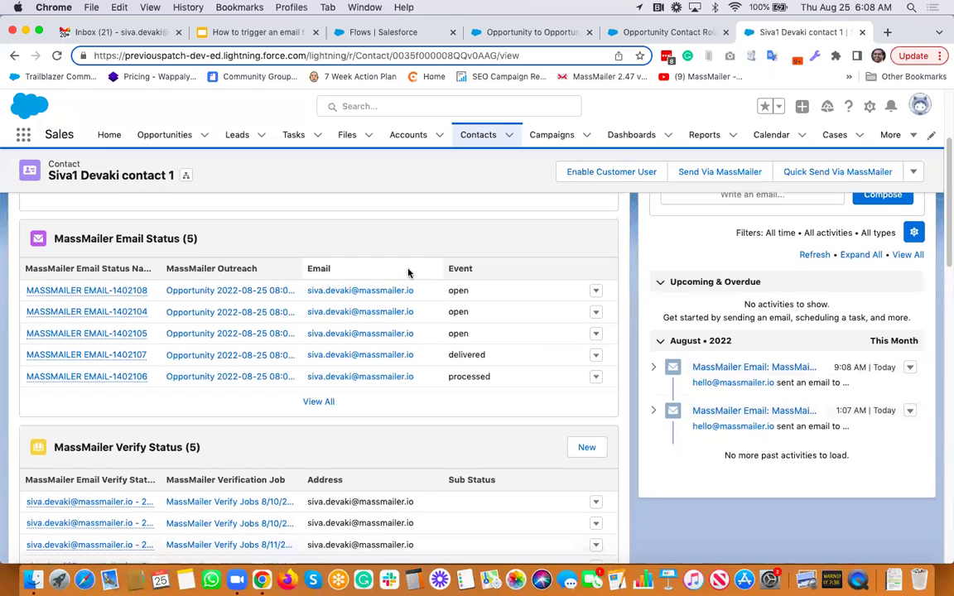
click(771, 368)
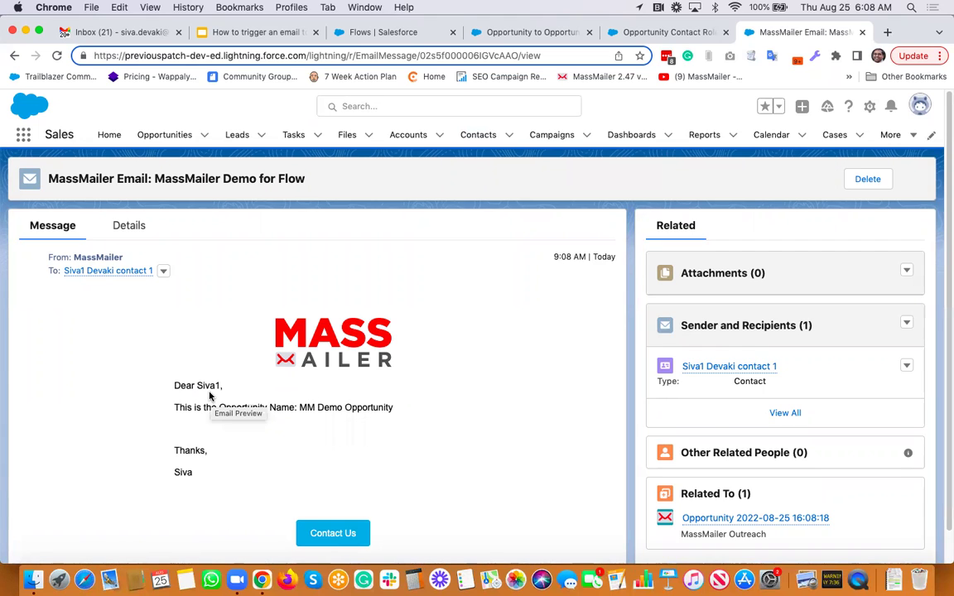
click(126, 276)
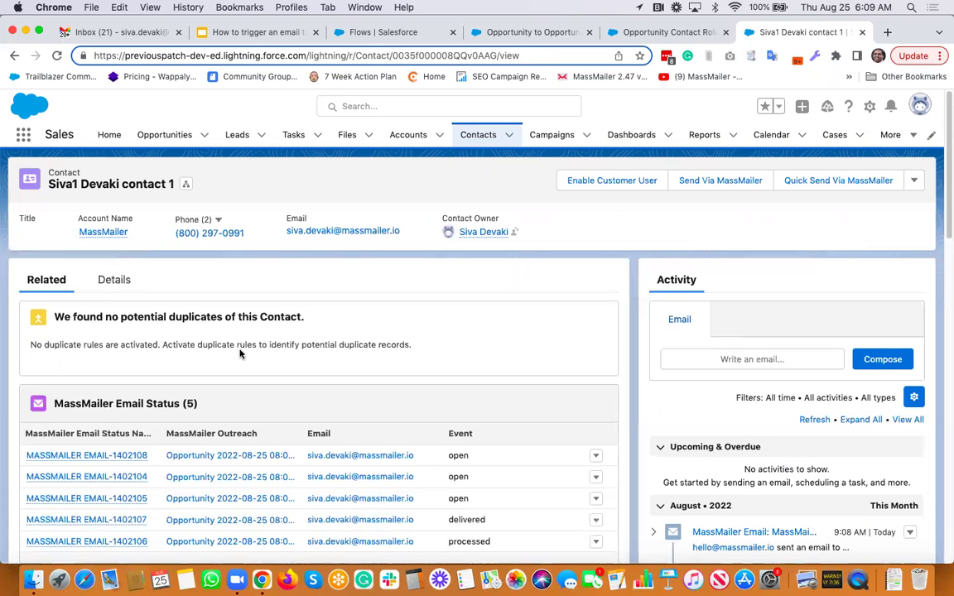
scroll(203, 316, down, 3)
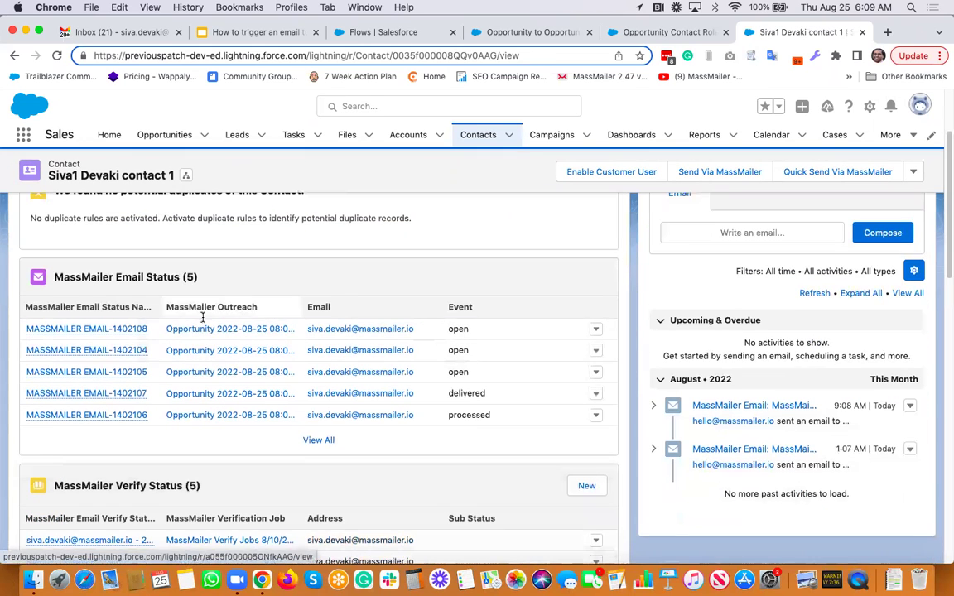
click(175, 277)
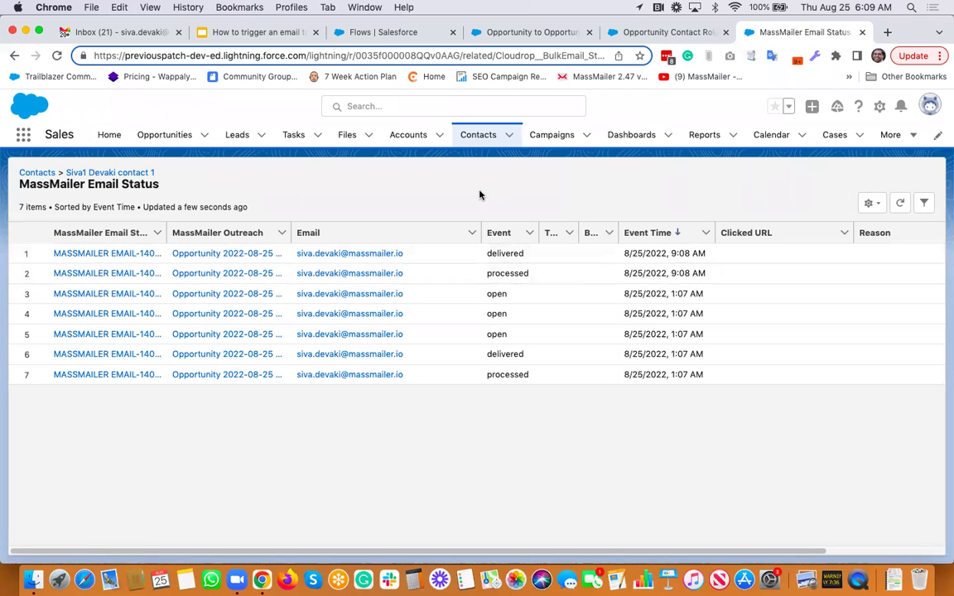
click(116, 171)
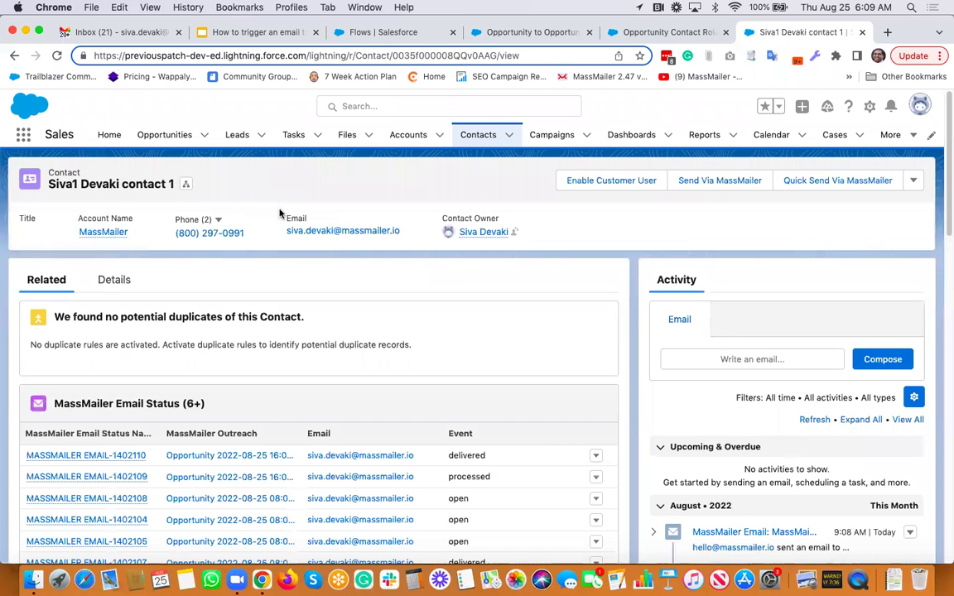
scroll(461, 336, down, 2)
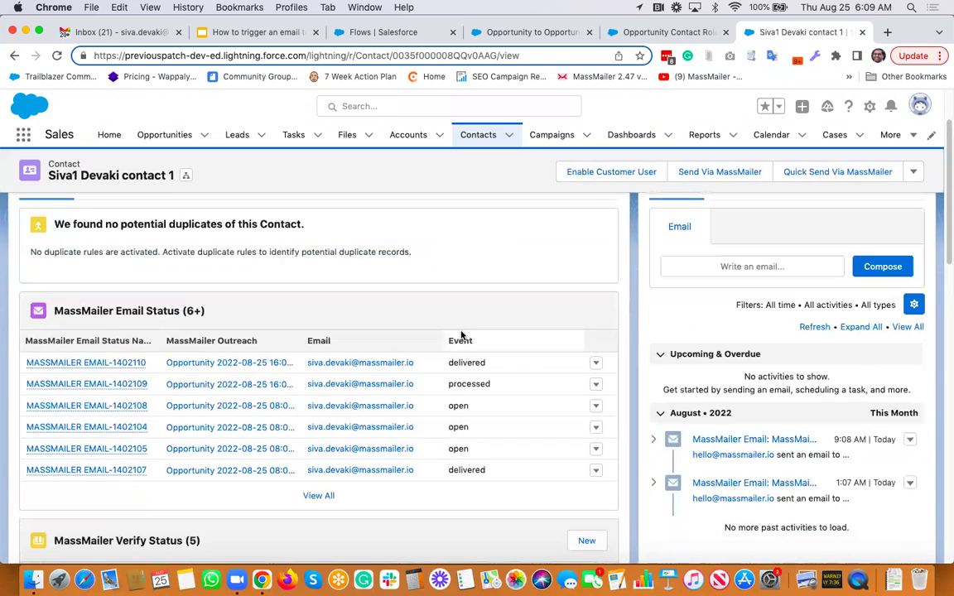
click(732, 441)
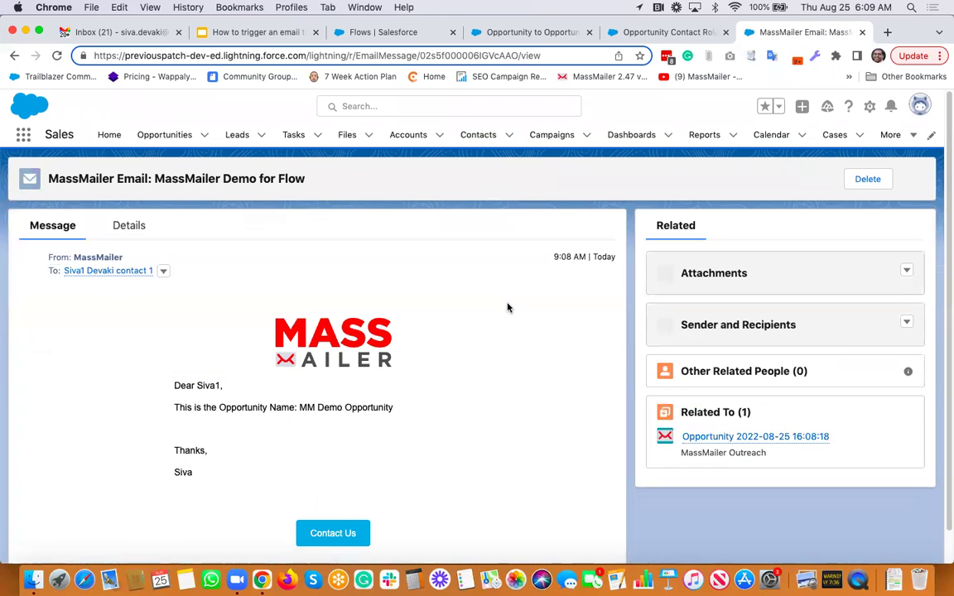
scroll(809, 362, down, 1)
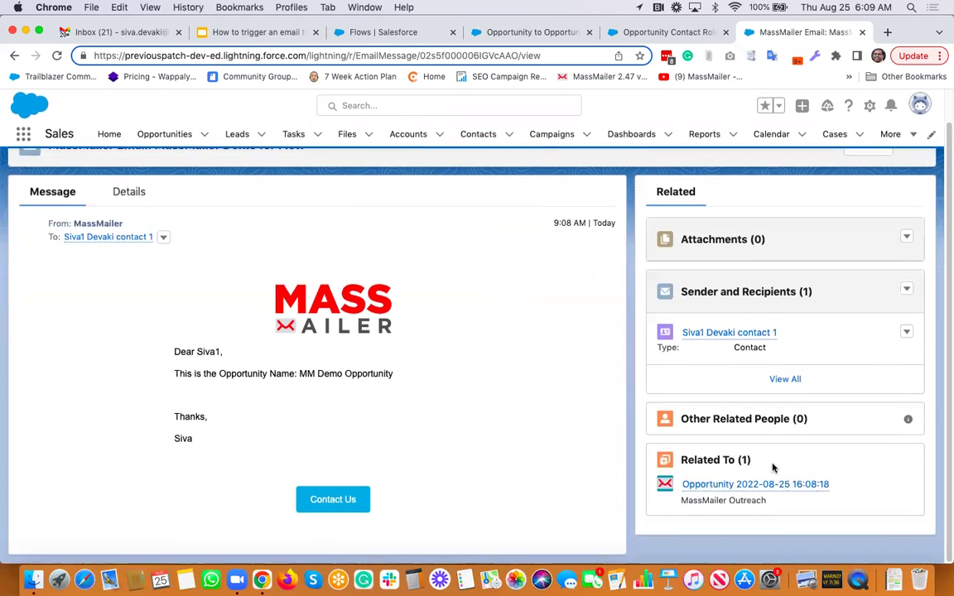
click(782, 486)
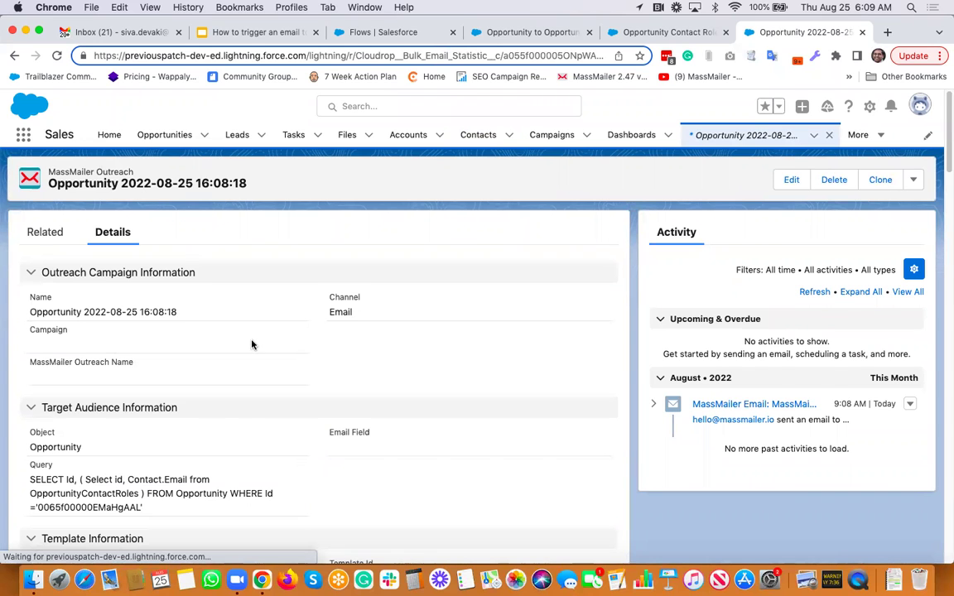
scroll(253, 344, down, 10)
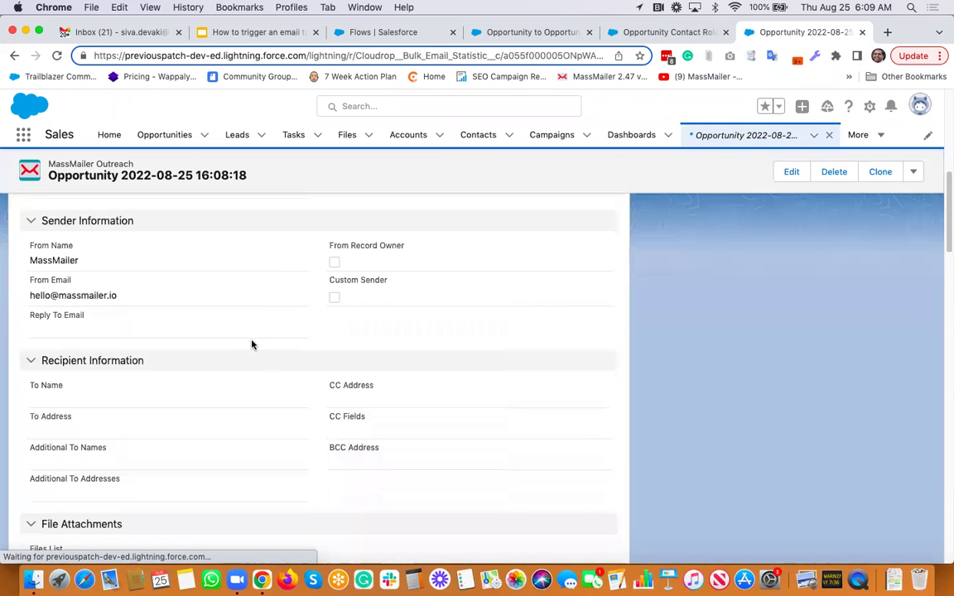
scroll(253, 344, down, 10)
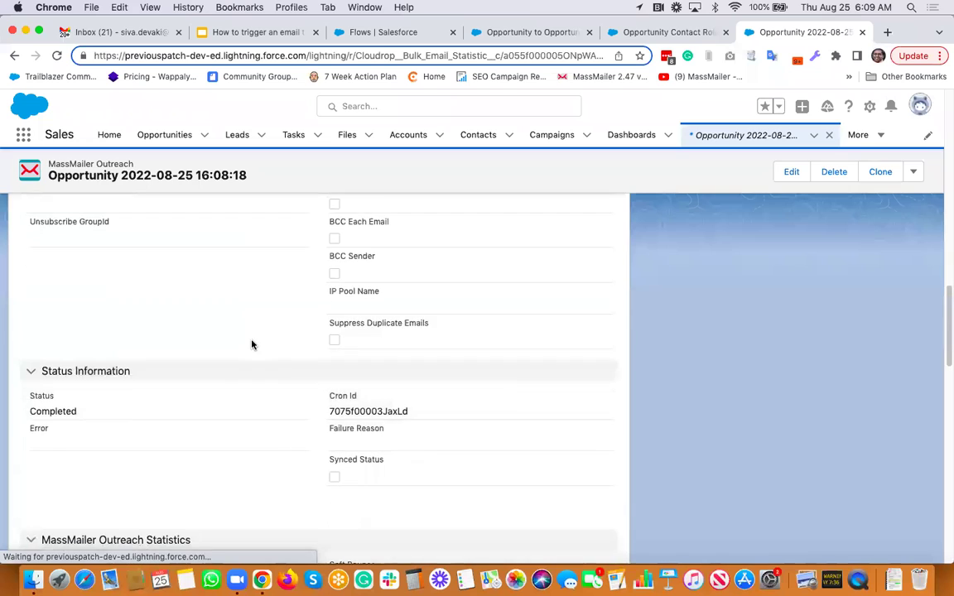
scroll(252, 345, down, 10)
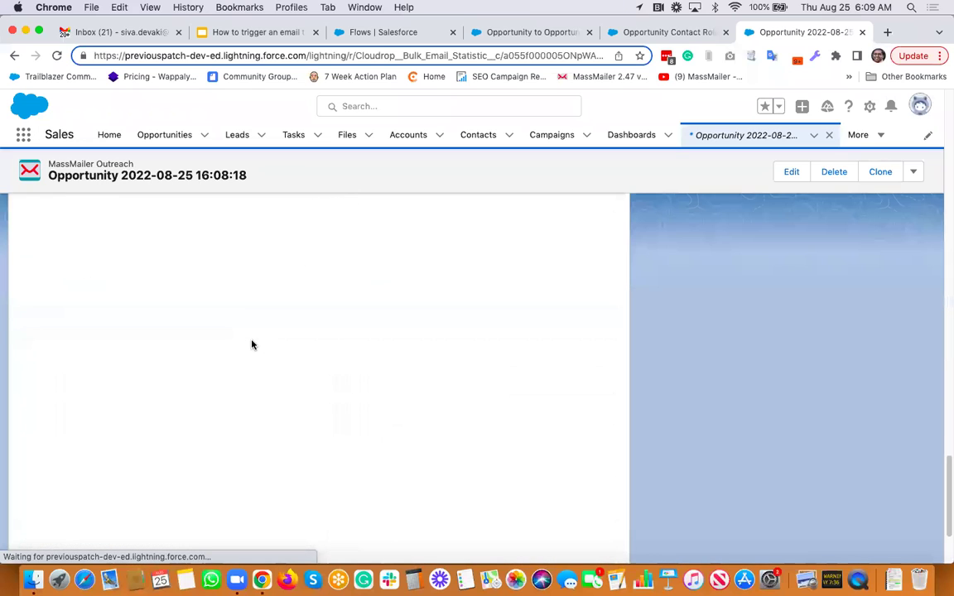
scroll(253, 345, up, 2)
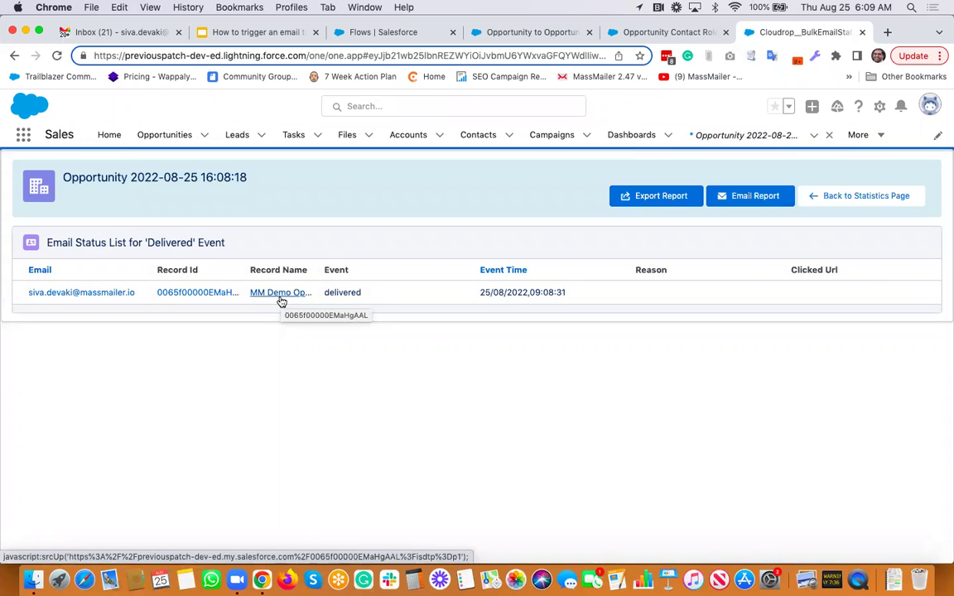
- Return to the Closed Won MM Demo Opportunity and review its MassMailer Email Status entries
click(280, 296)
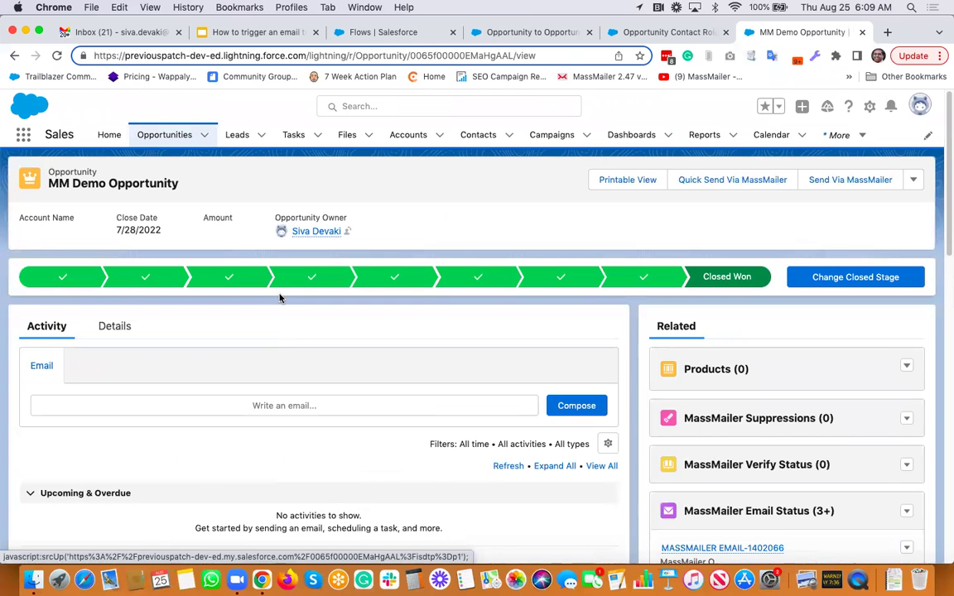
scroll(347, 306, down, 2)
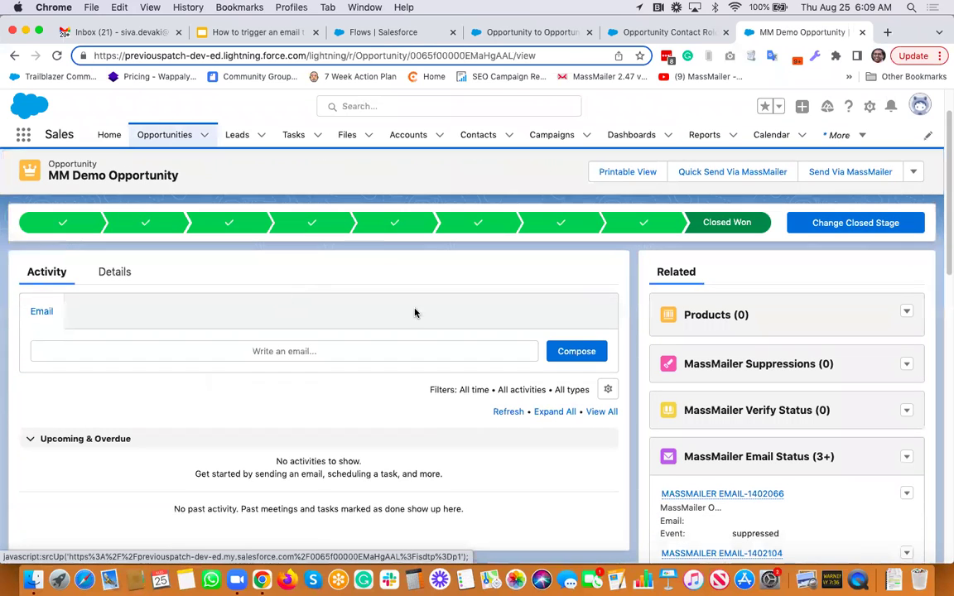
scroll(430, 321, down, 5)
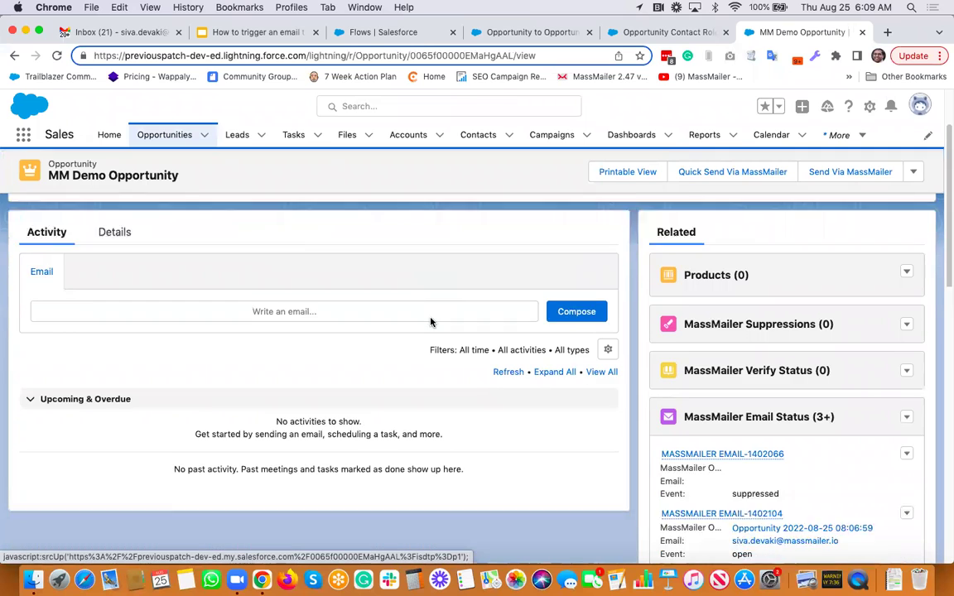
scroll(485, 366, down, 1)
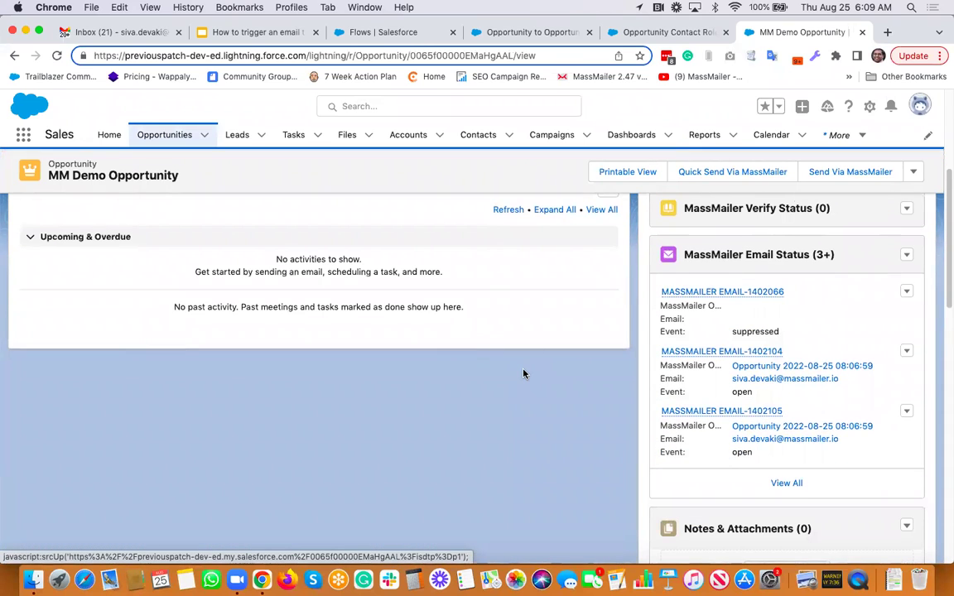
scroll(524, 374, up, 8)
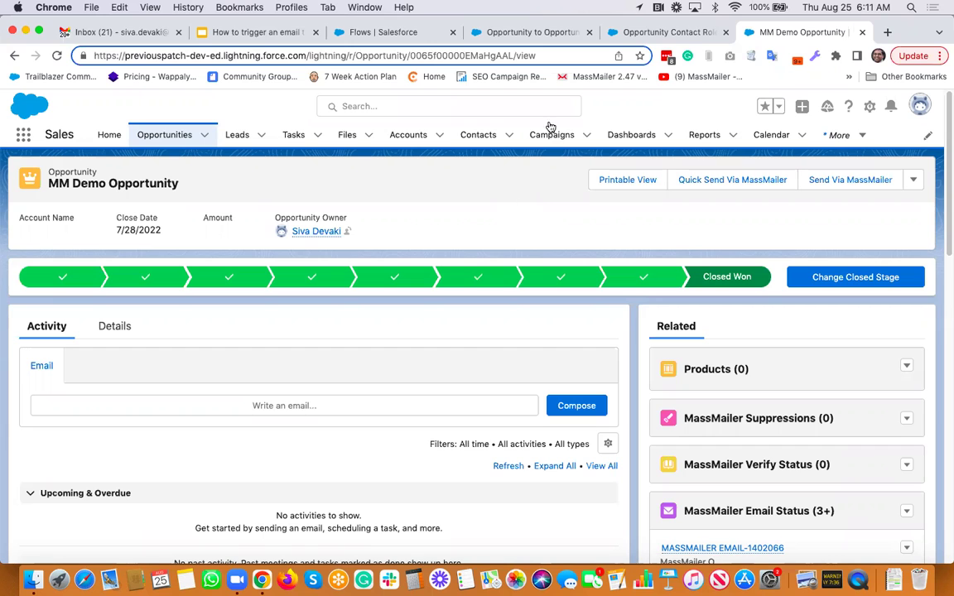
- Advance the Google Slides deck to slide 5 and start the slideshow
click(251, 33)
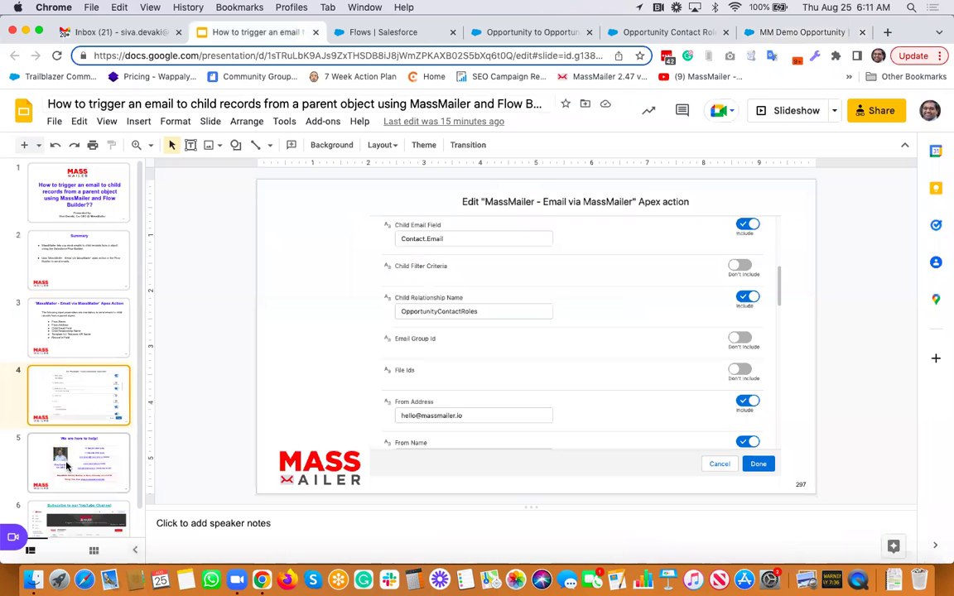
key(Down)
click(107, 122)
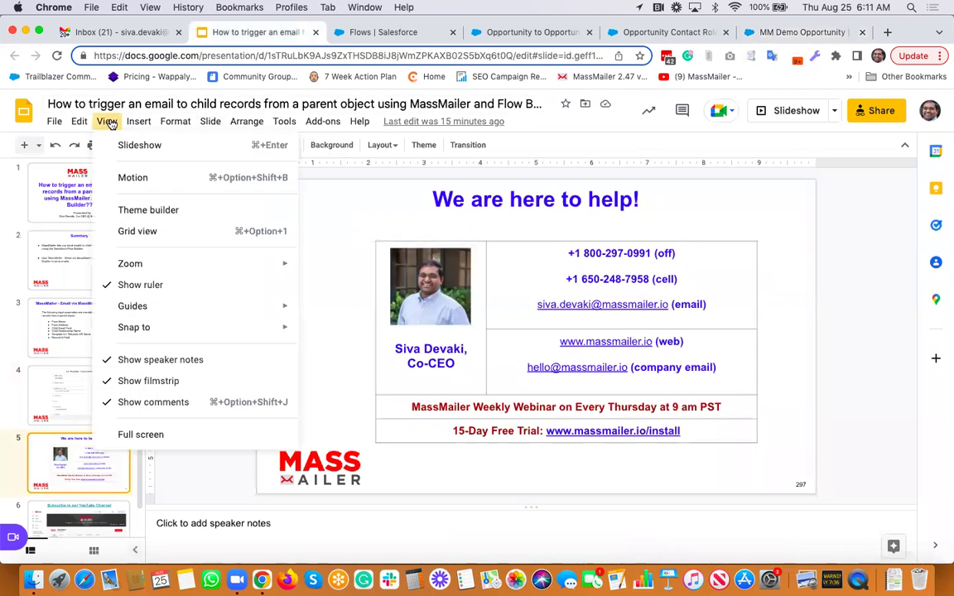